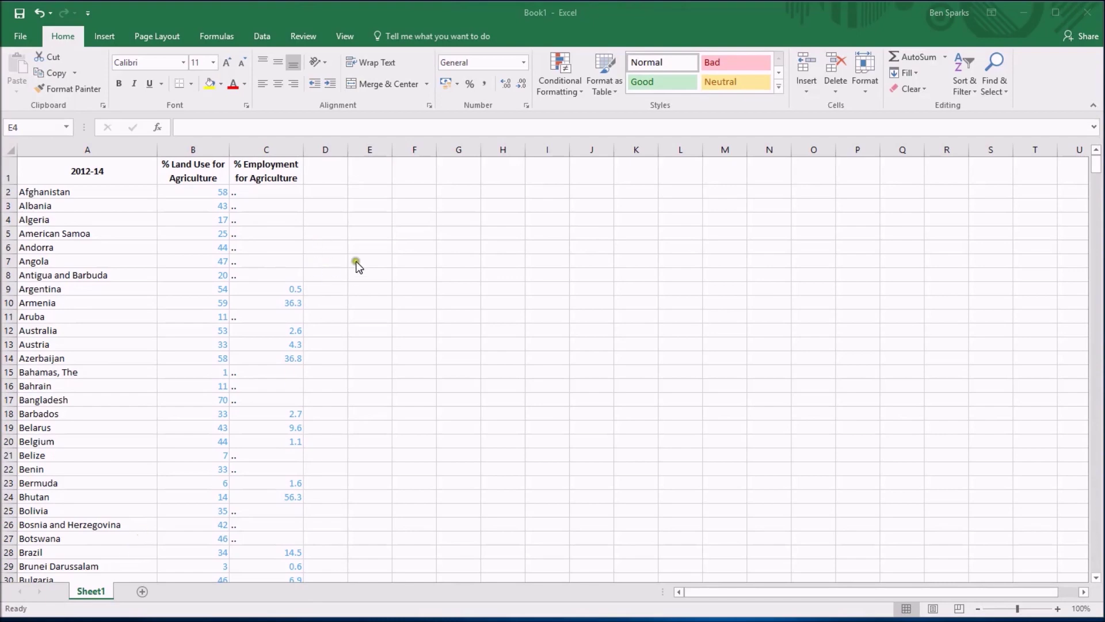
Inspect the '..' placeholders and the sample country values in the agriculture table.
{"action": "key", "text": "alt+Tab"}
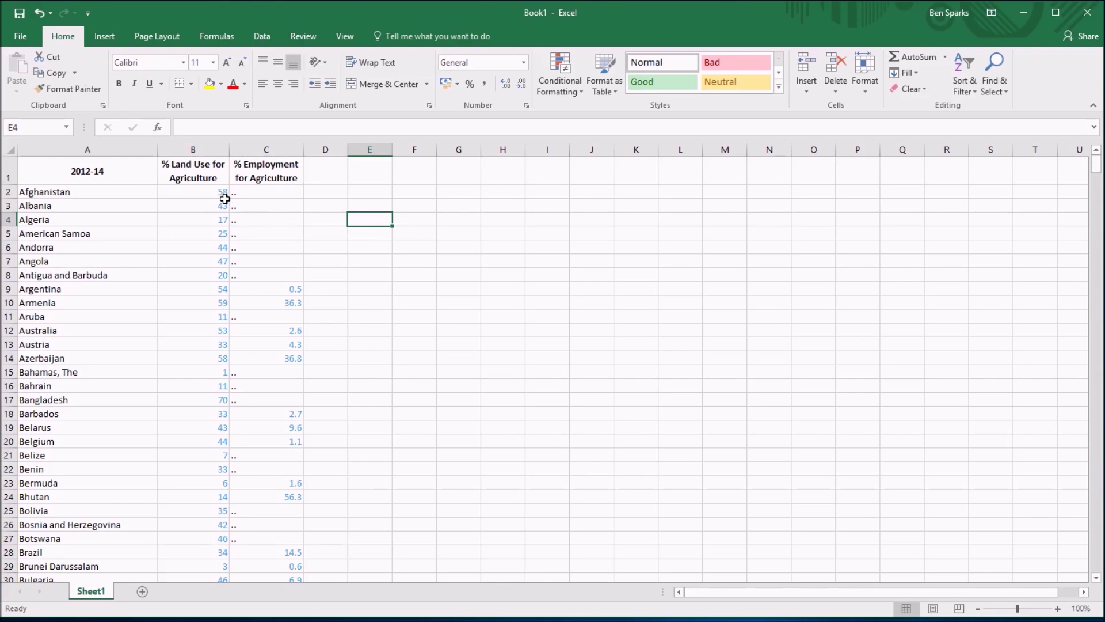
{"action": "left_click_drag", "start_coordinate": [125, 172], "coordinate": [238, 167]}
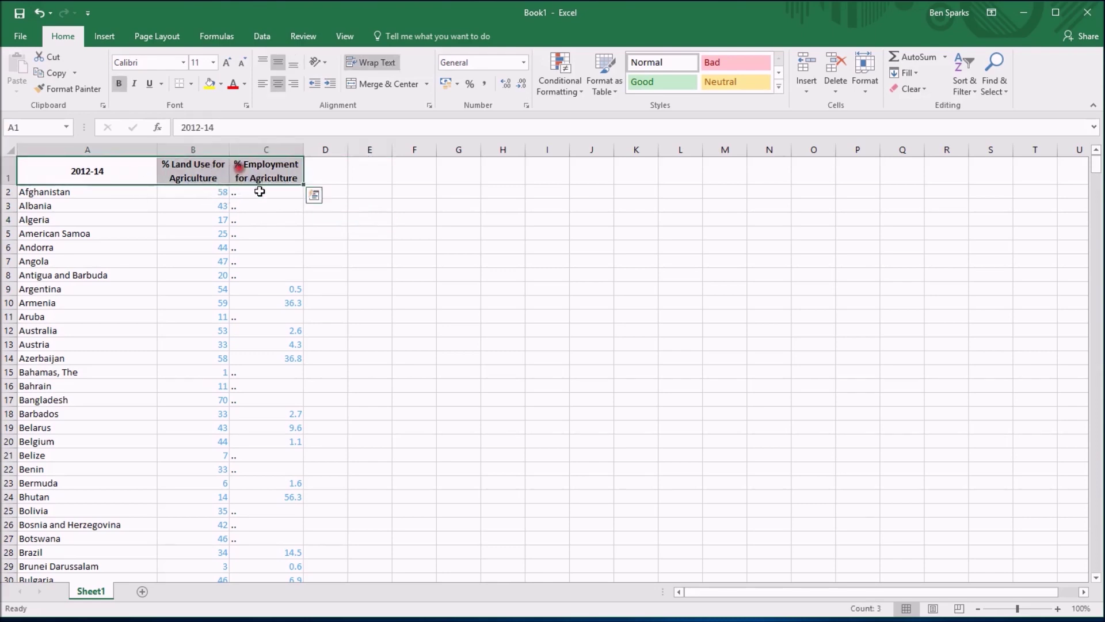
{"action": "left_click", "coordinate": [250, 194]}
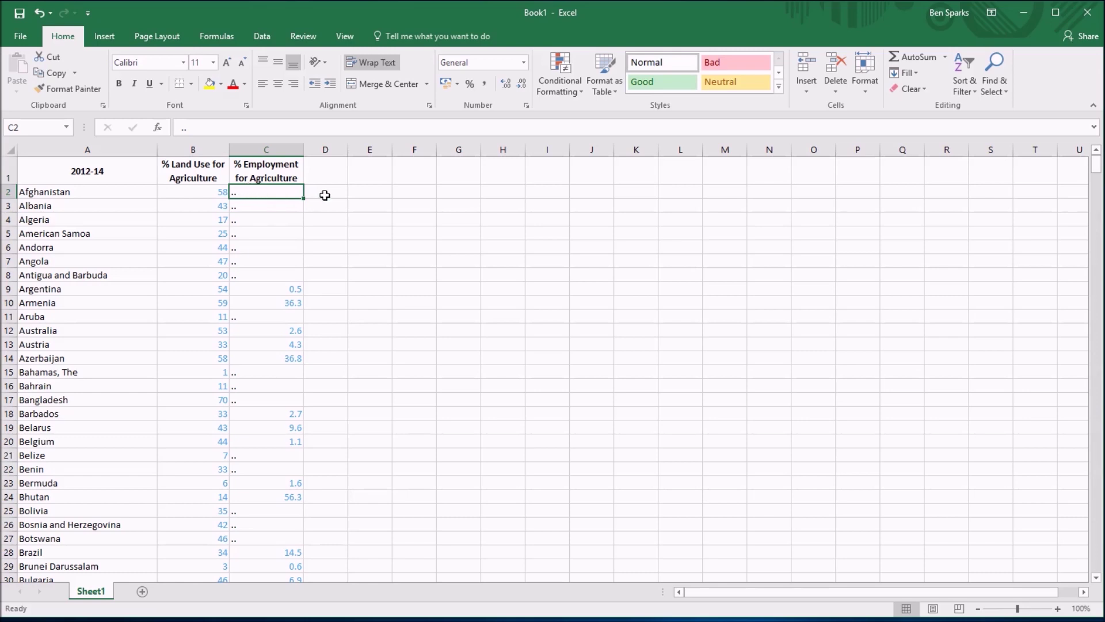
{"action": "left_click", "coordinate": [325, 195]}
{"action": "left_click", "coordinate": [254, 192]}
{"action": "left_click_drag", "start_coordinate": [222, 292], "coordinate": [264, 287]}
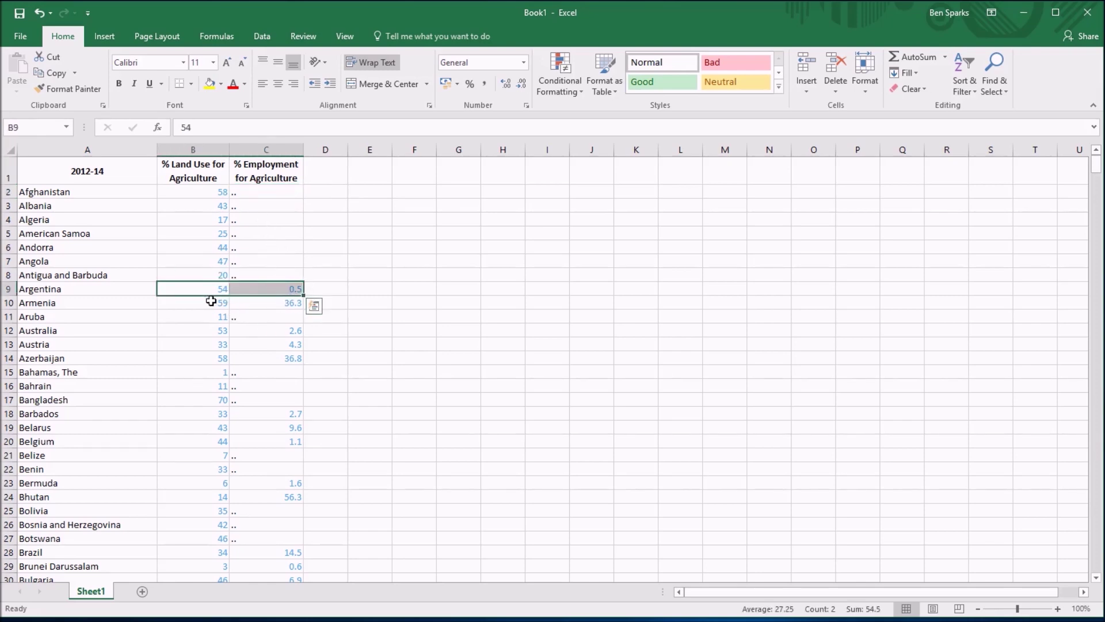
{"action": "left_click_drag", "start_coordinate": [222, 278], "coordinate": [246, 279]}
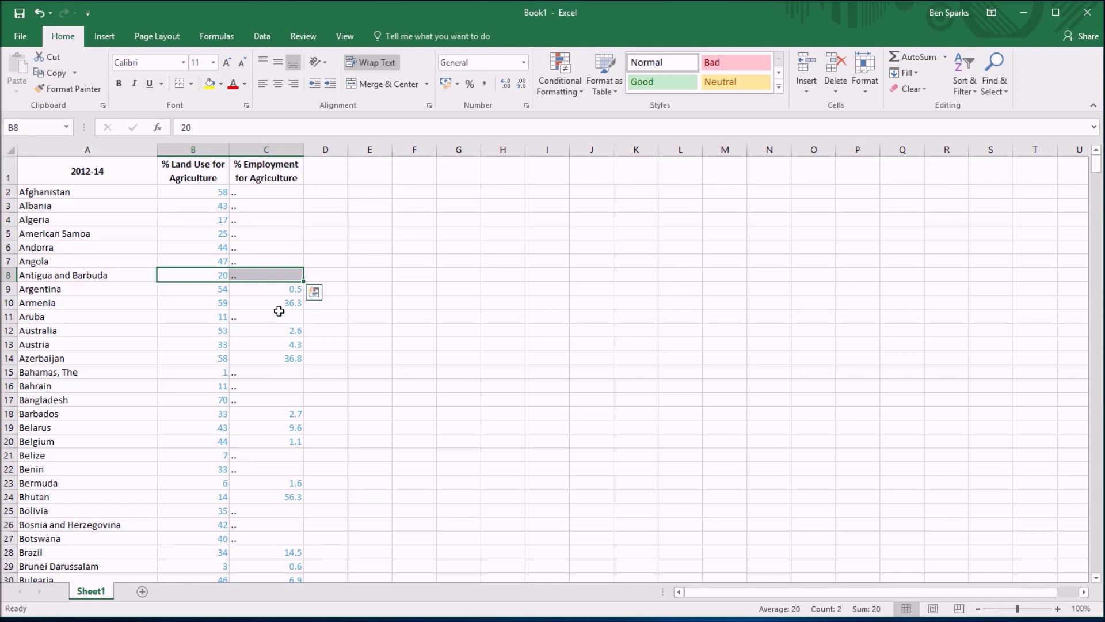
{"action": "left_click", "coordinate": [314, 264]}
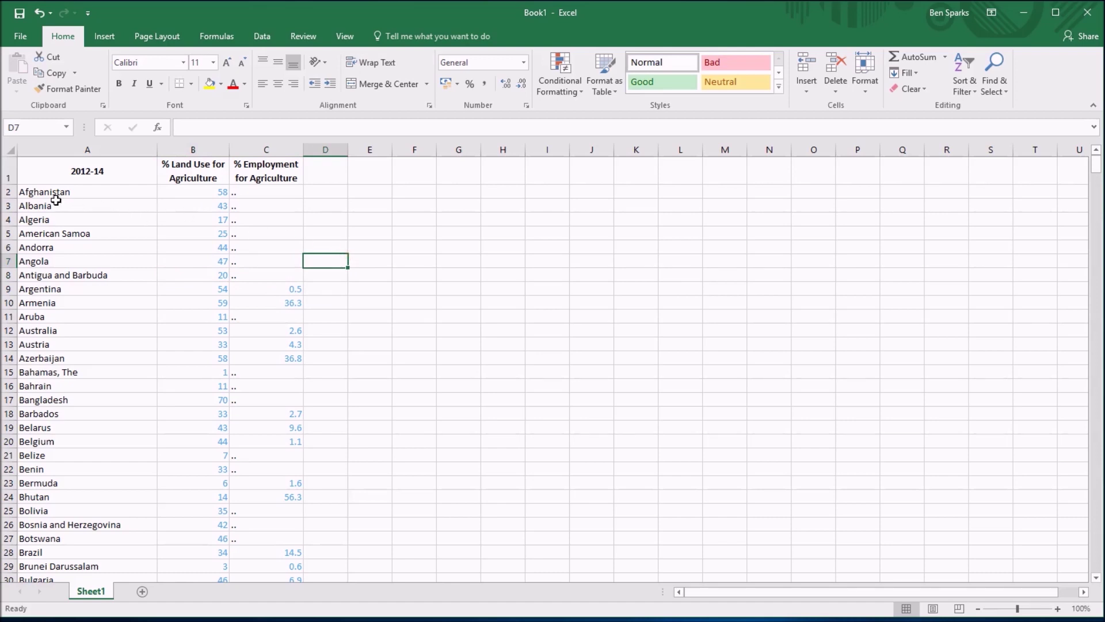
{"action": "left_click", "coordinate": [12, 192]}
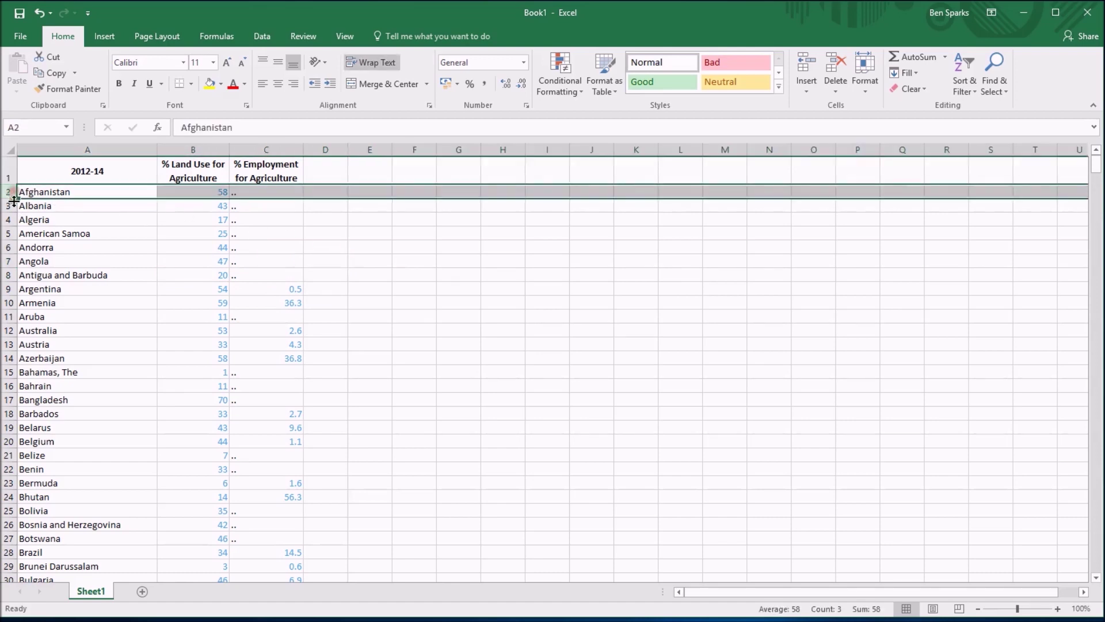
{"action": "left_click", "coordinate": [220, 289]}
{"action": "left_click", "coordinate": [265, 289]}
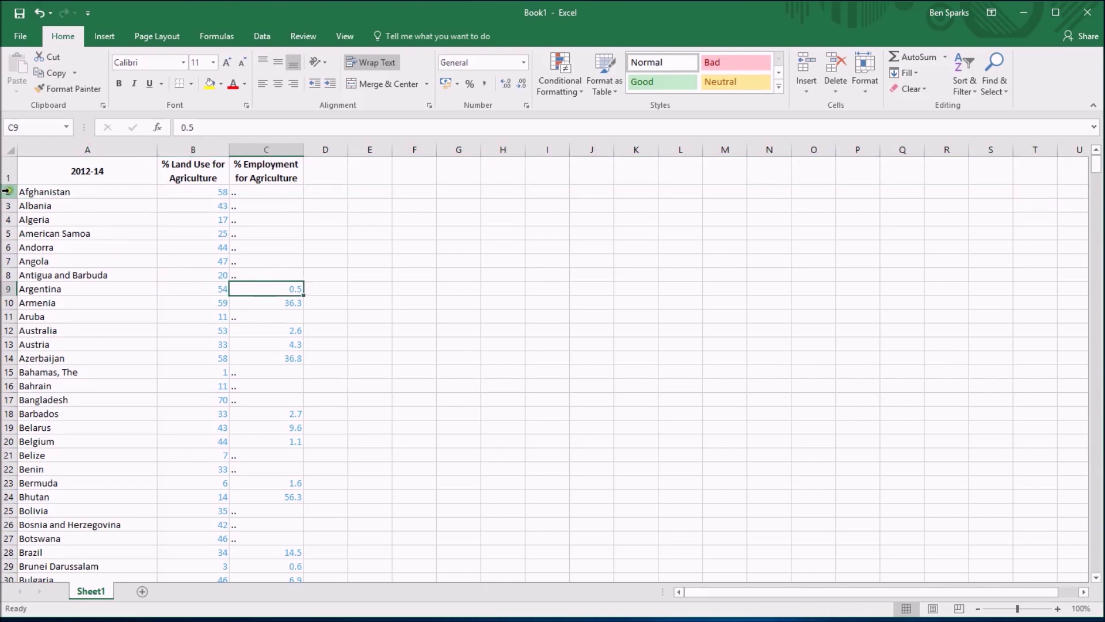
Delete rows 2 to 8 that lack employment data, then undo the deletion.
{"action": "left_click_drag", "start_coordinate": [8, 191], "coordinate": [8, 275]}
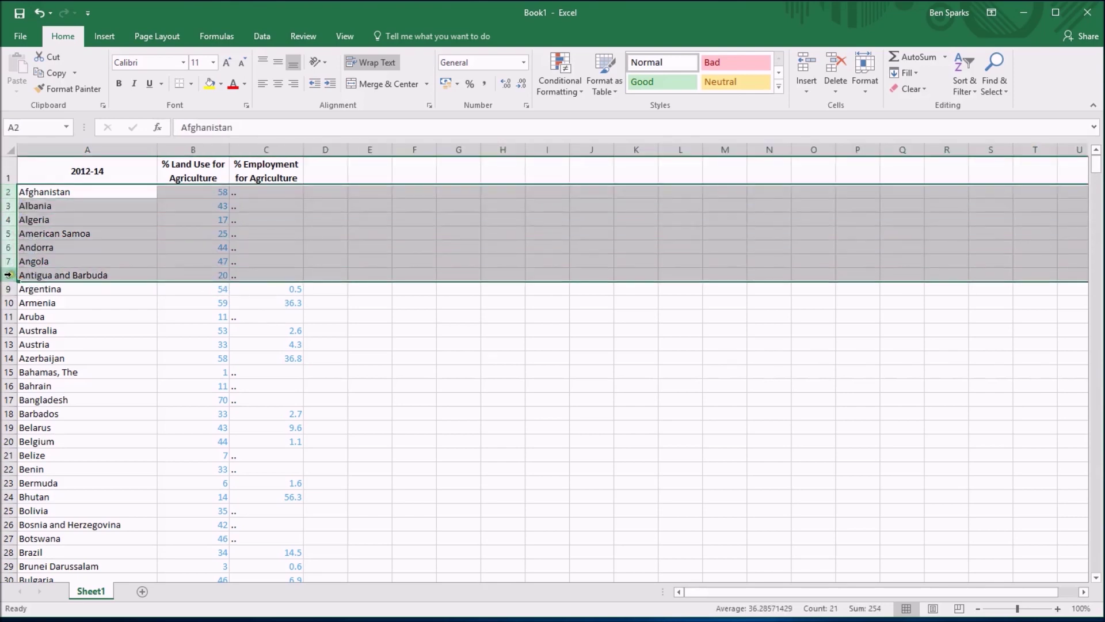
{"action": "right_click", "coordinate": [8, 274]}
{"action": "left_click", "coordinate": [58, 385]}
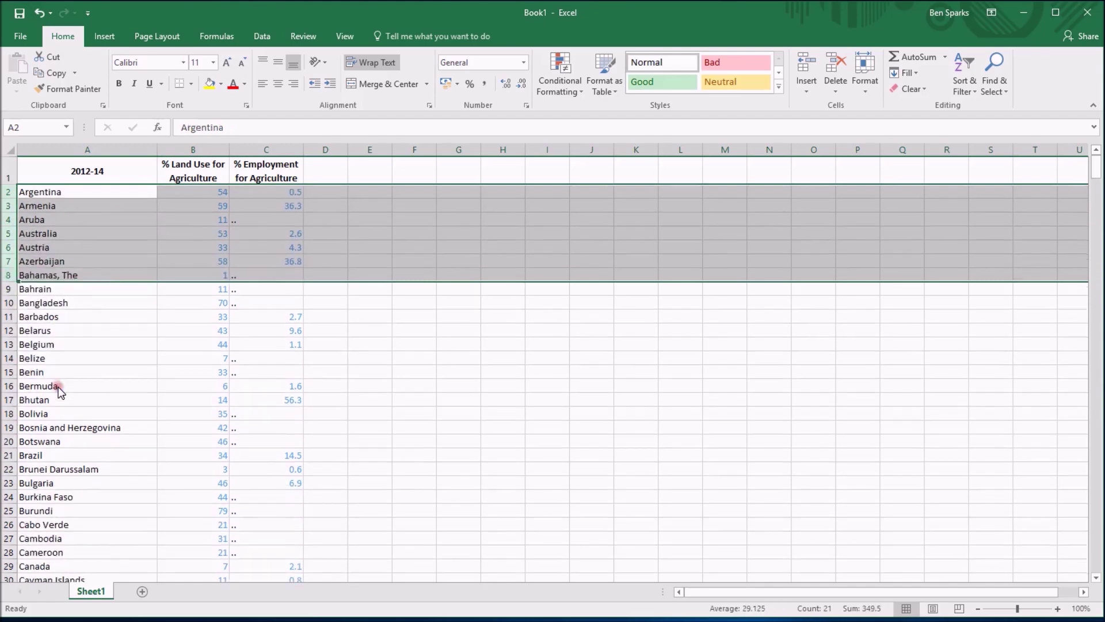
{"action": "scroll", "coordinate": [156, 362], "scroll_direction": "down", "scroll_amount": 7}
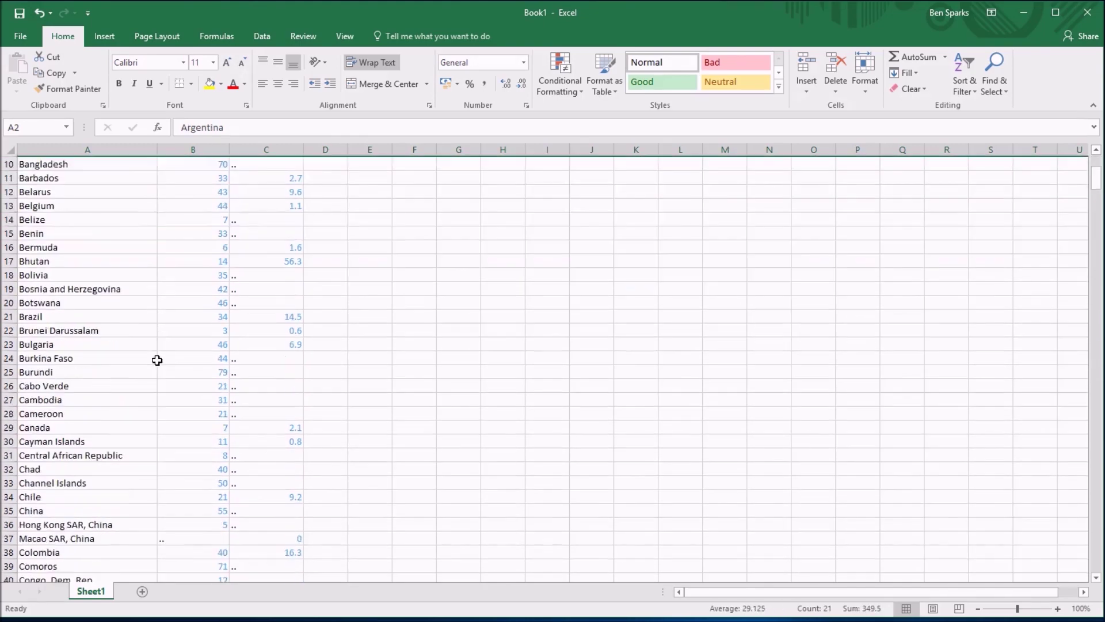
{"action": "scroll", "coordinate": [156, 360], "scroll_direction": "down", "scroll_amount": 16}
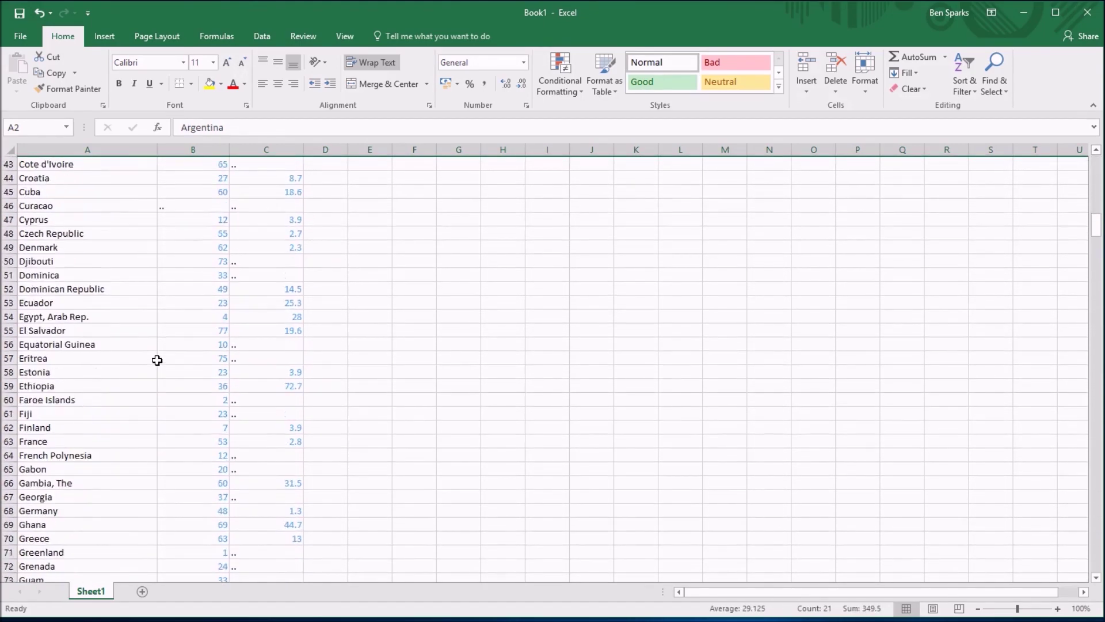
{"action": "scroll", "coordinate": [157, 360], "scroll_direction": "up", "scroll_amount": 20}
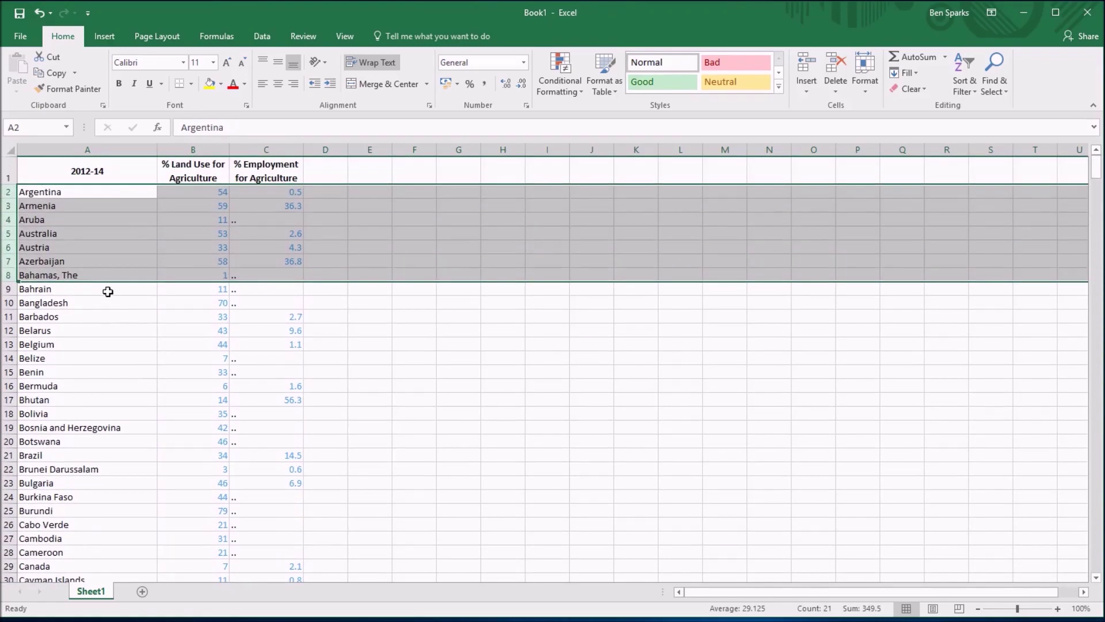
{"action": "key", "text": "ctrl+z"}
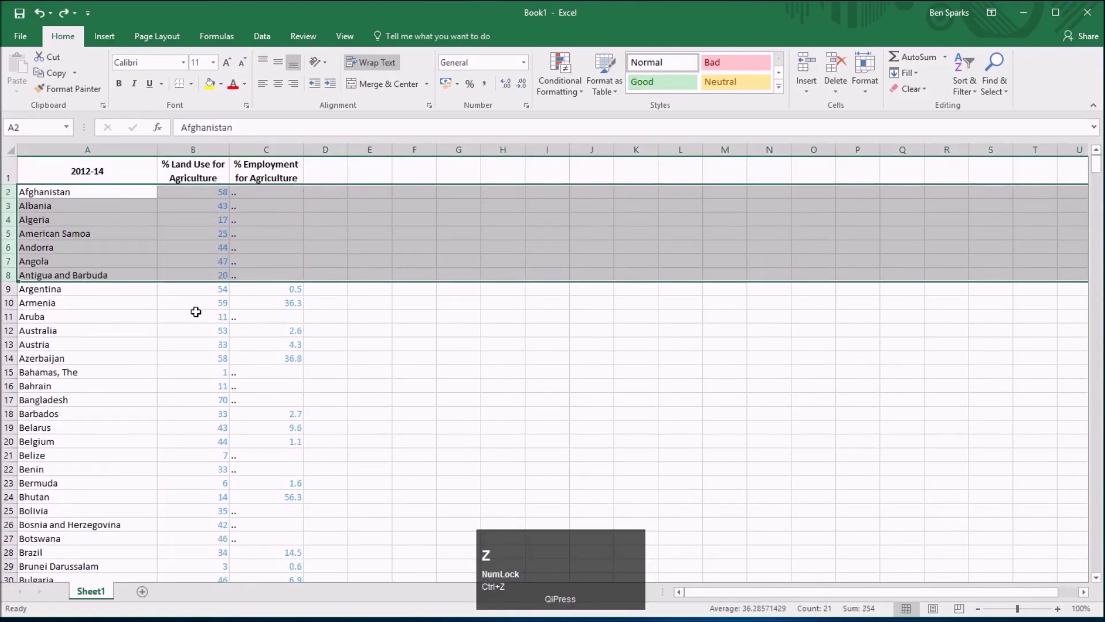
{"action": "left_click", "coordinate": [196, 312]}
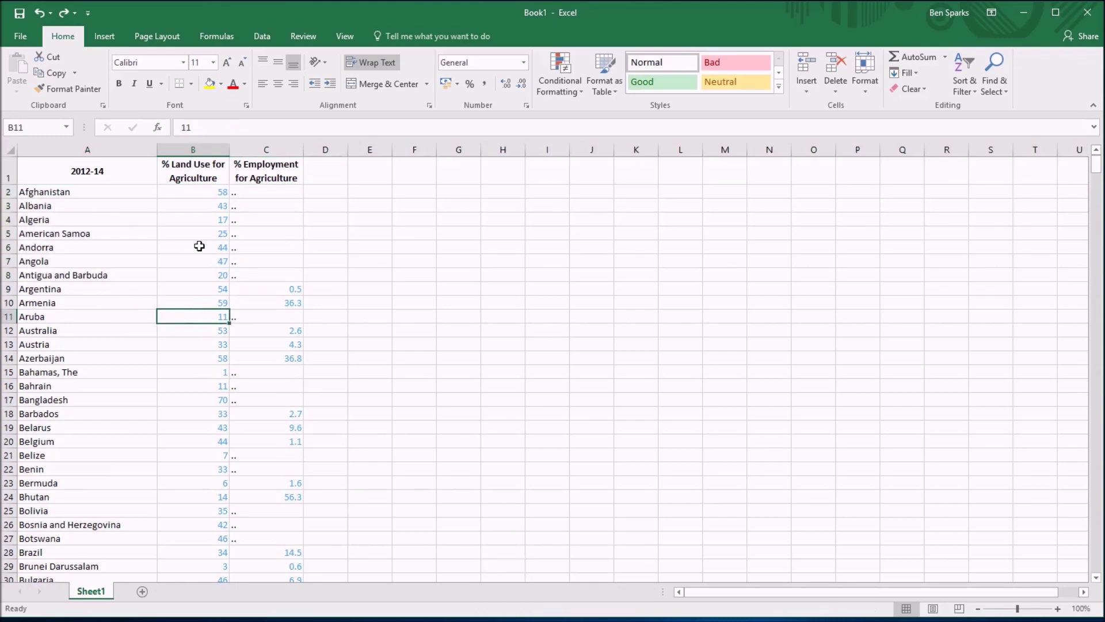
{"action": "left_click", "coordinate": [252, 195]}
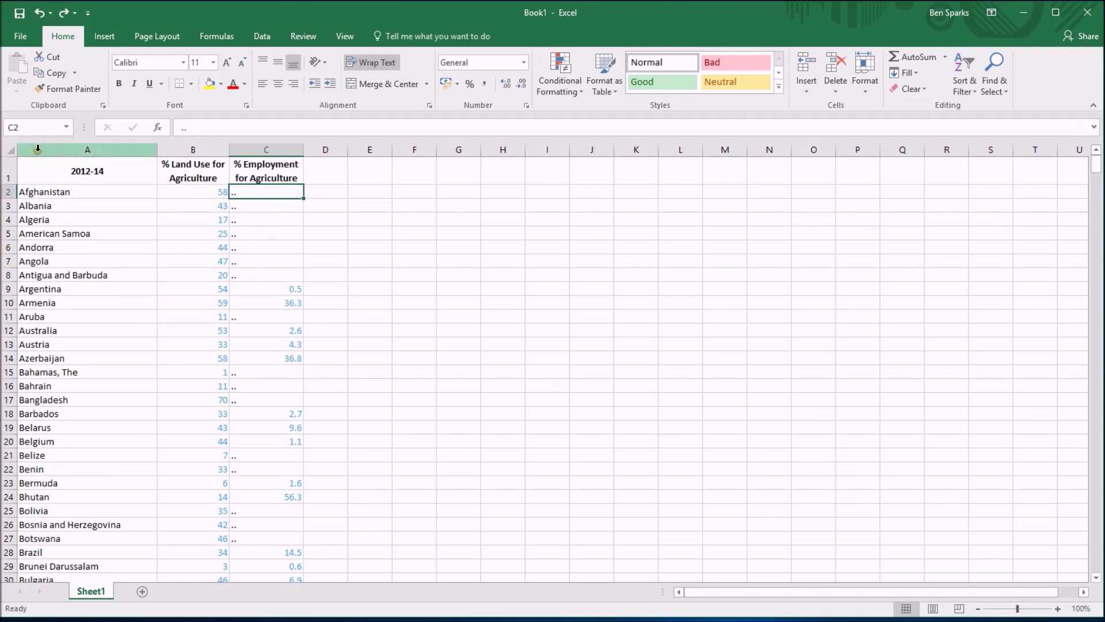
Apply Filter to columns A–C so the 2012-14, land use and employment headings get dropdowns.
{"action": "left_click_drag", "start_coordinate": [37, 149], "coordinate": [253, 167]}
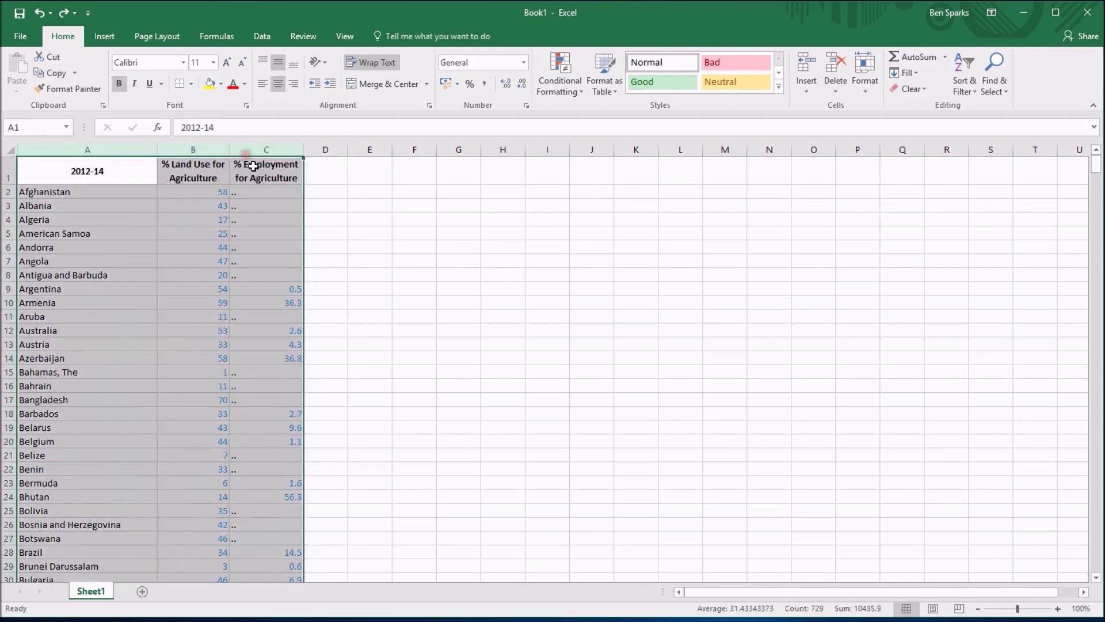
{"action": "key", "text": "ctrl+a"}
{"action": "left_click", "coordinate": [285, 215]}
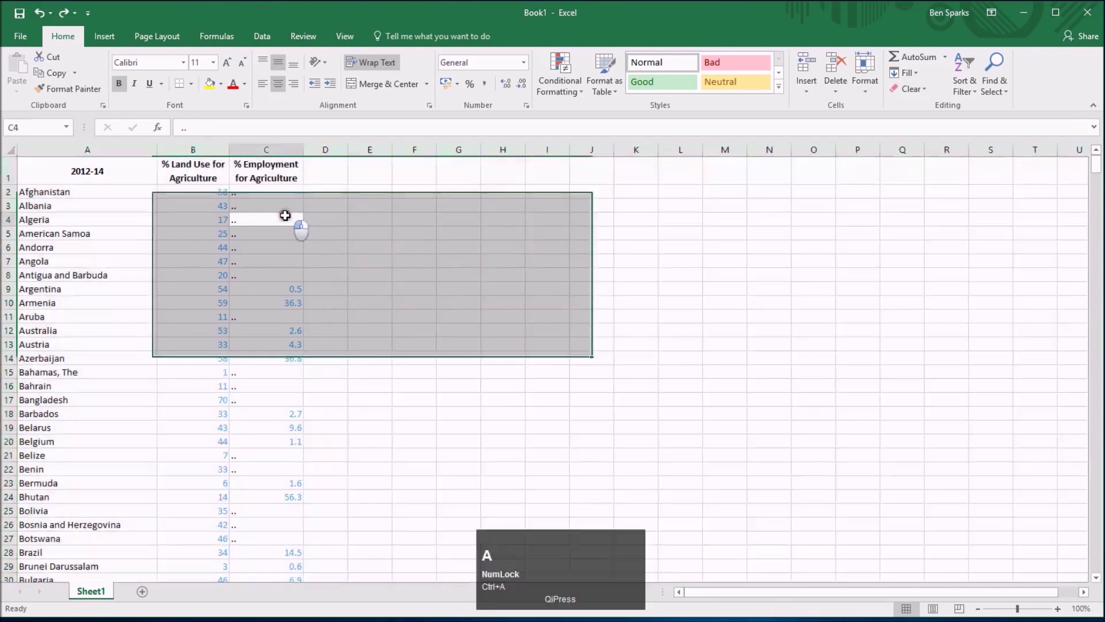
{"action": "left_click_drag", "start_coordinate": [138, 150], "coordinate": [237, 150]}
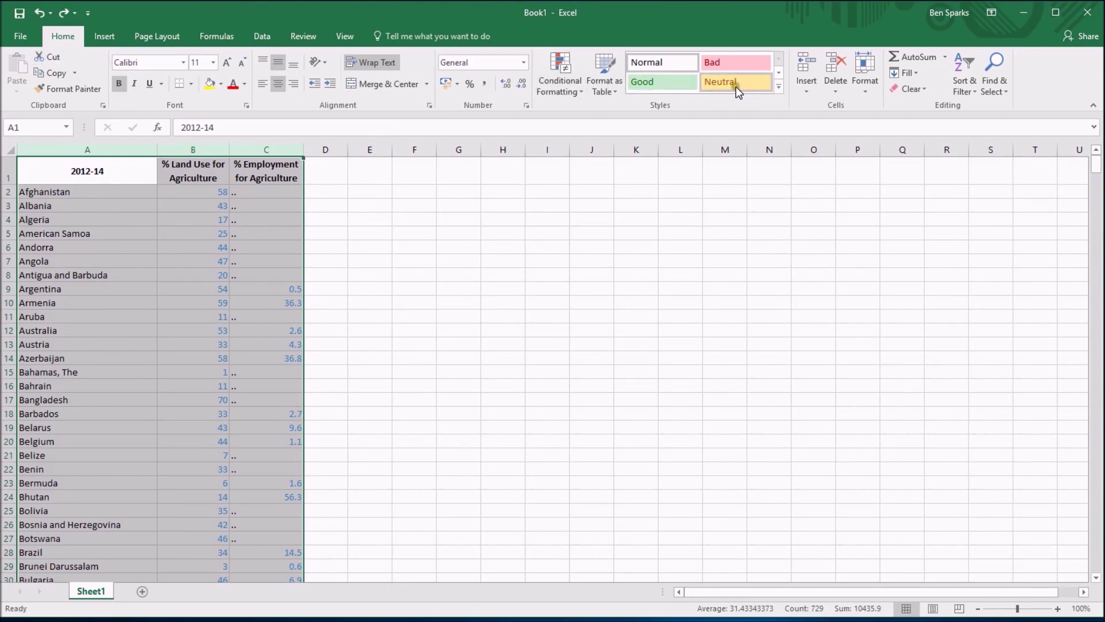
{"action": "left_click", "coordinate": [968, 81]}
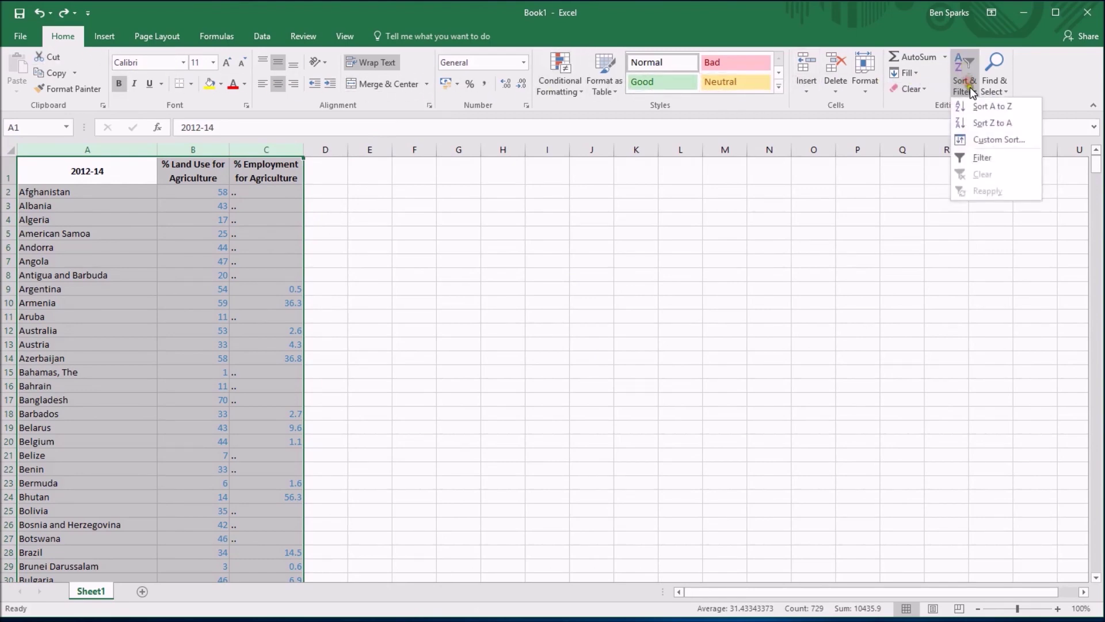
{"action": "left_click", "coordinate": [987, 158]}
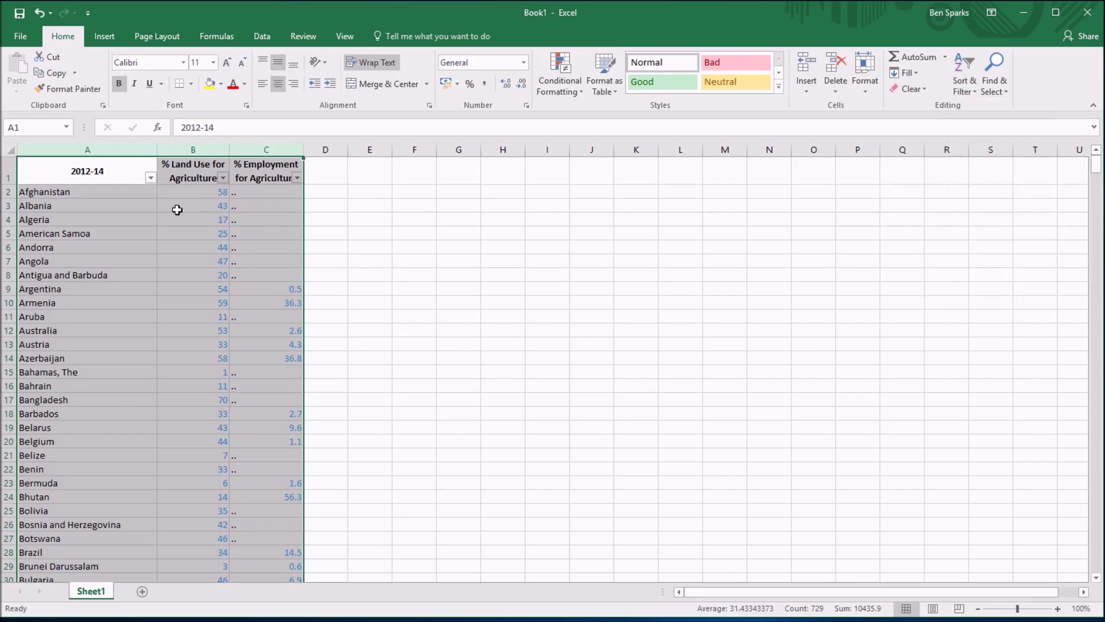
{"action": "left_click", "coordinate": [337, 194]}
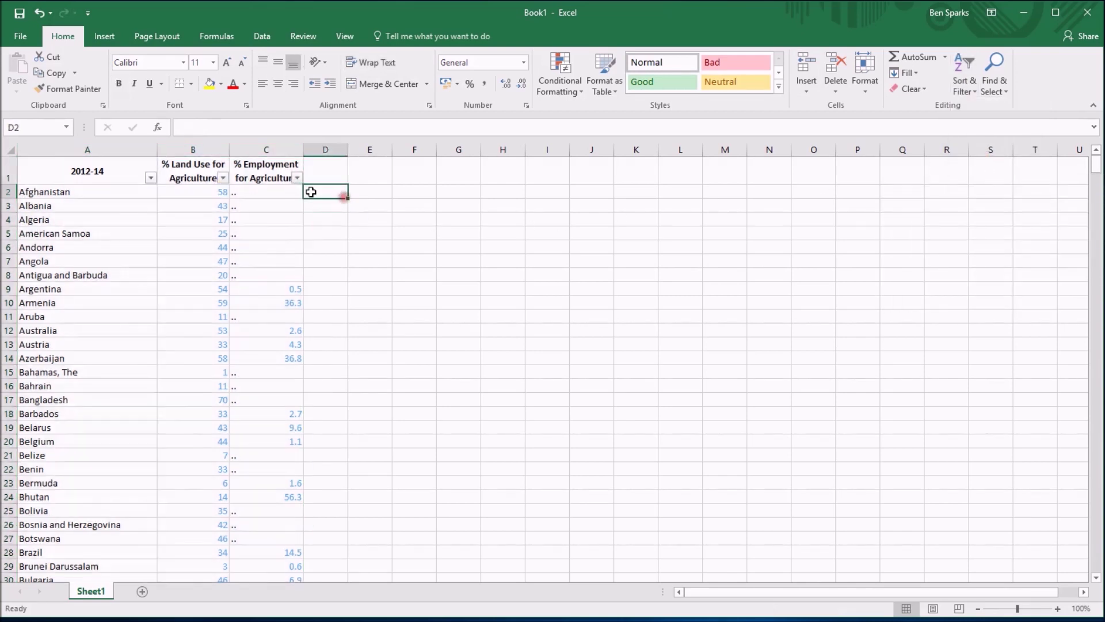
{"action": "left_click", "coordinate": [126, 172]}
{"action": "left_click_drag", "start_coordinate": [126, 172], "coordinate": [271, 175]}
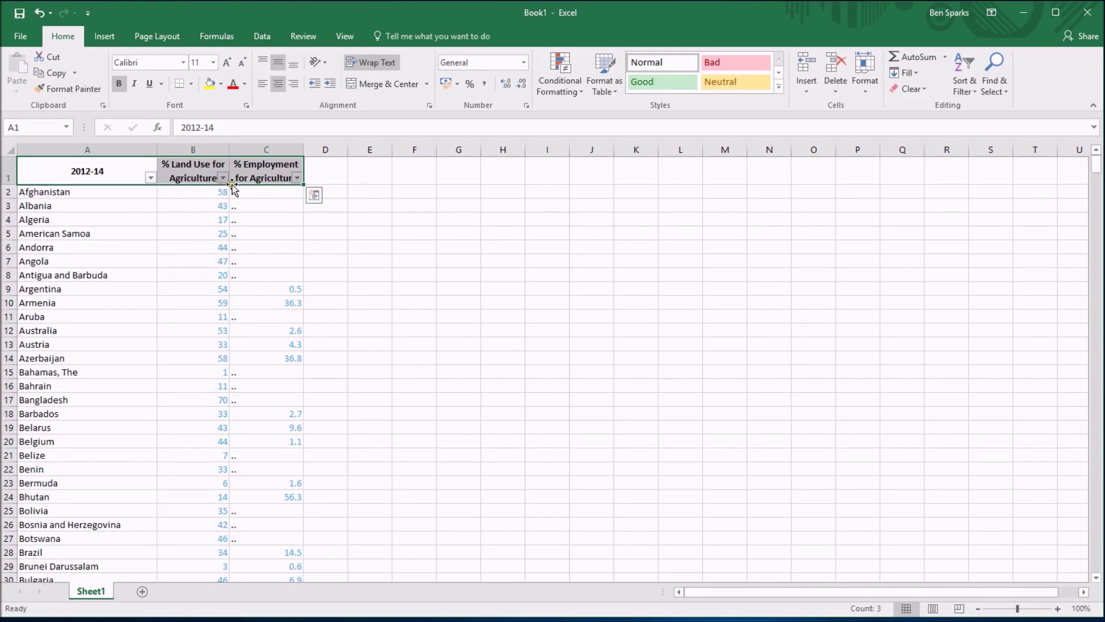
{"action": "left_click", "coordinate": [321, 220]}
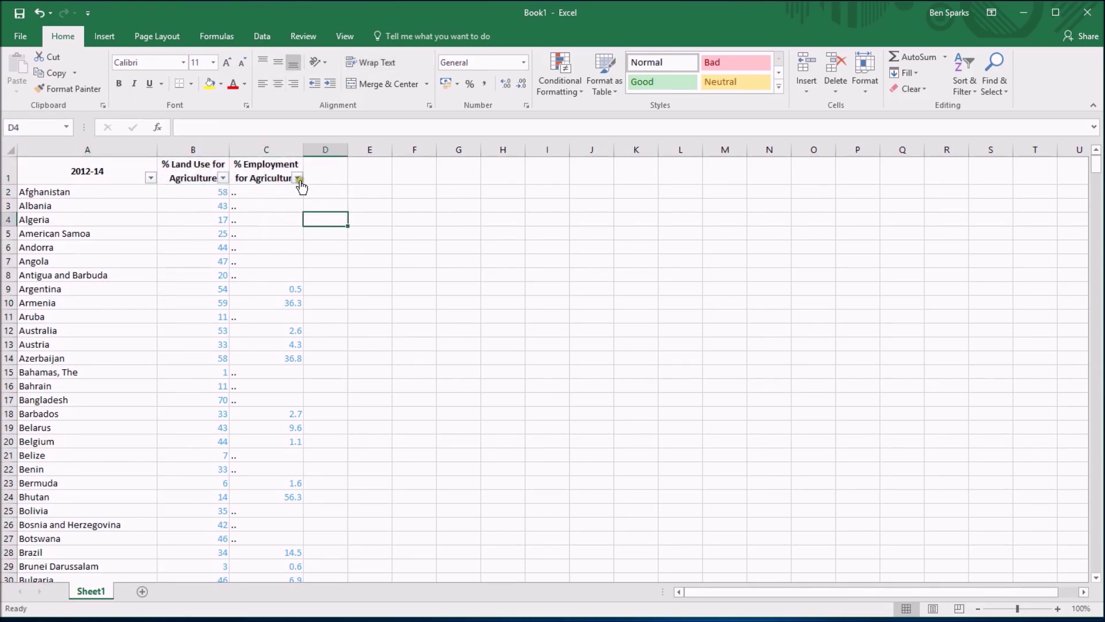
Uncheck '..' in the % Employment filter, leaving 187 of 300 records visible.
{"action": "left_click", "coordinate": [297, 178]}
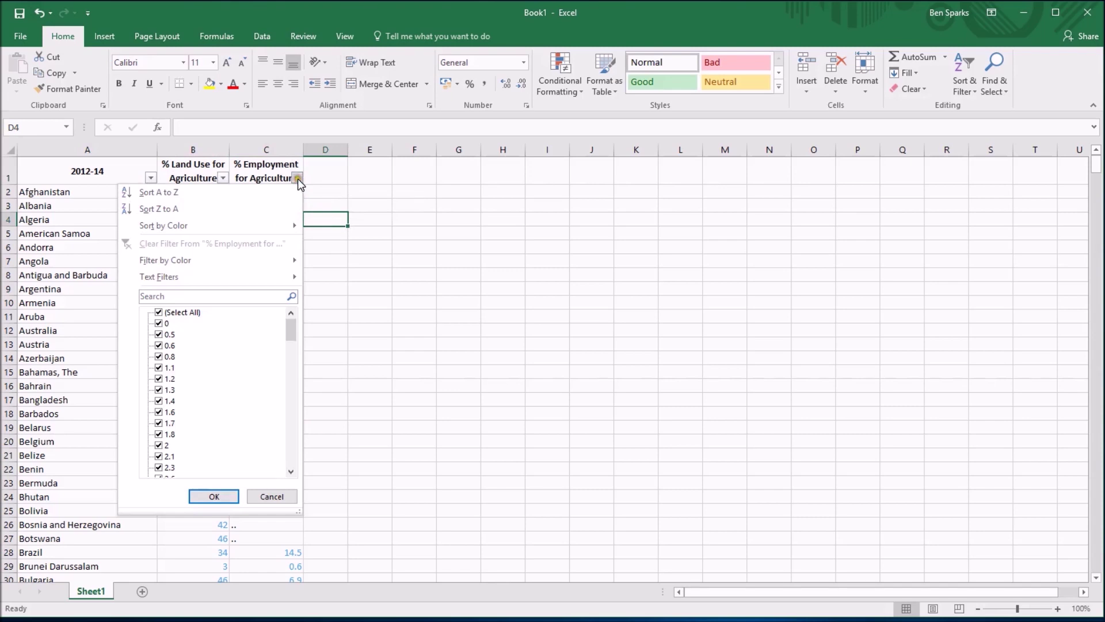
{"action": "left_click", "coordinate": [283, 194]}
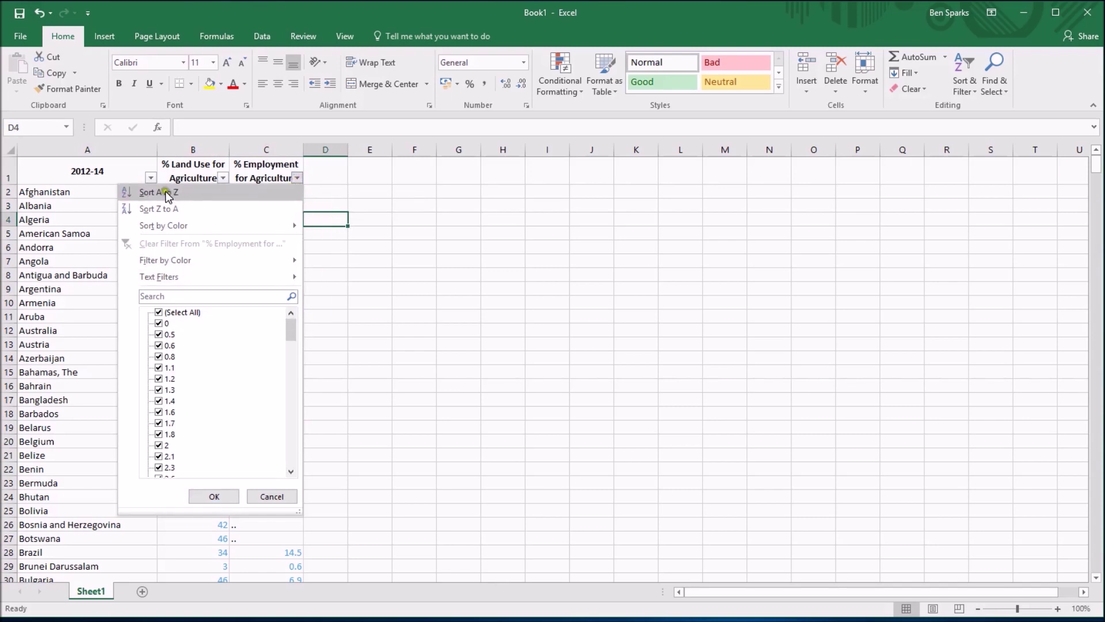
{"action": "left_click", "coordinate": [296, 340]}
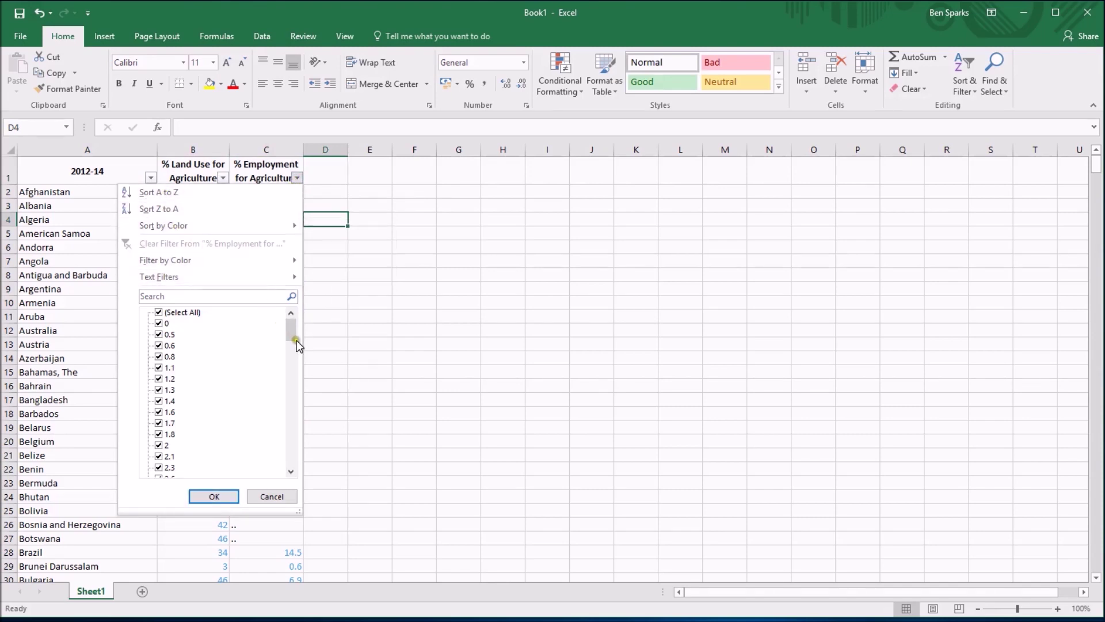
{"action": "left_click_drag", "start_coordinate": [296, 340], "coordinate": [294, 467]}
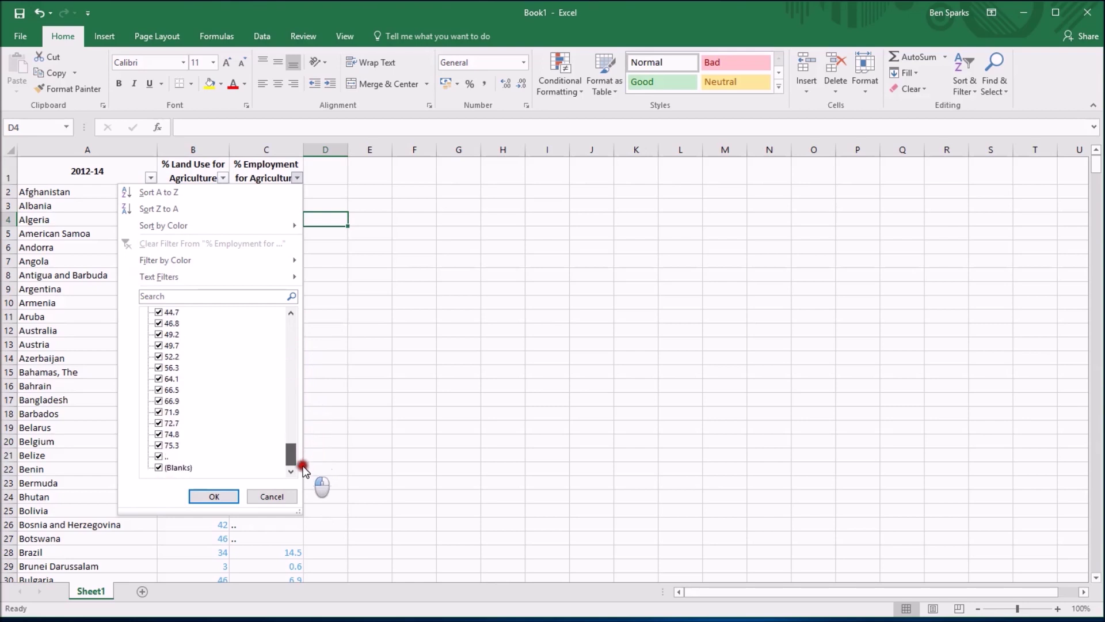
{"action": "left_click", "coordinate": [159, 457]}
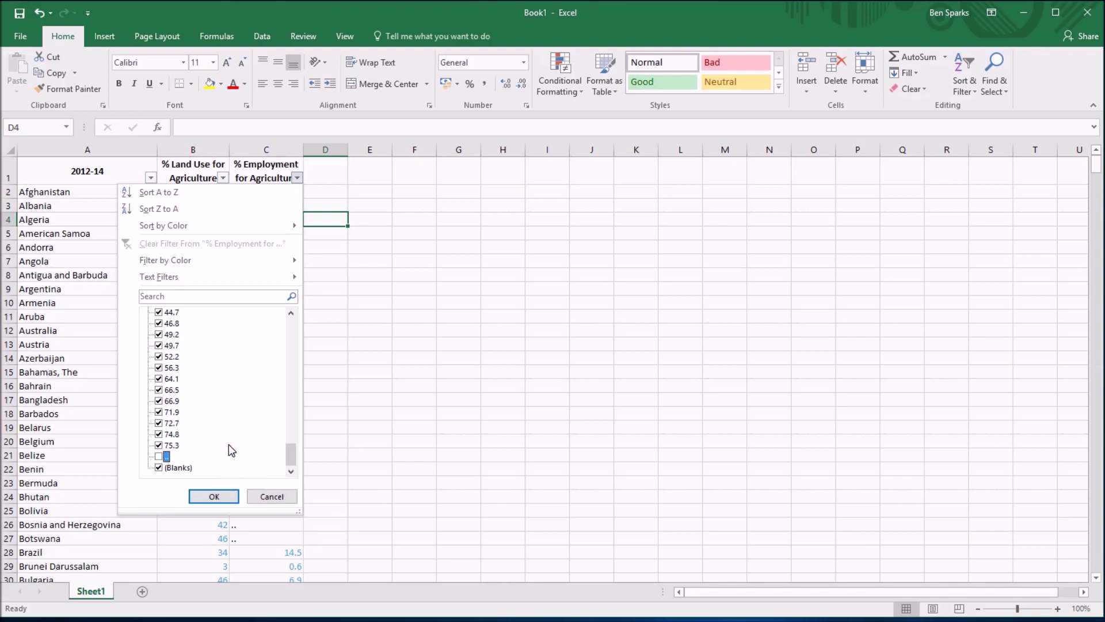
{"action": "left_click", "coordinate": [224, 497]}
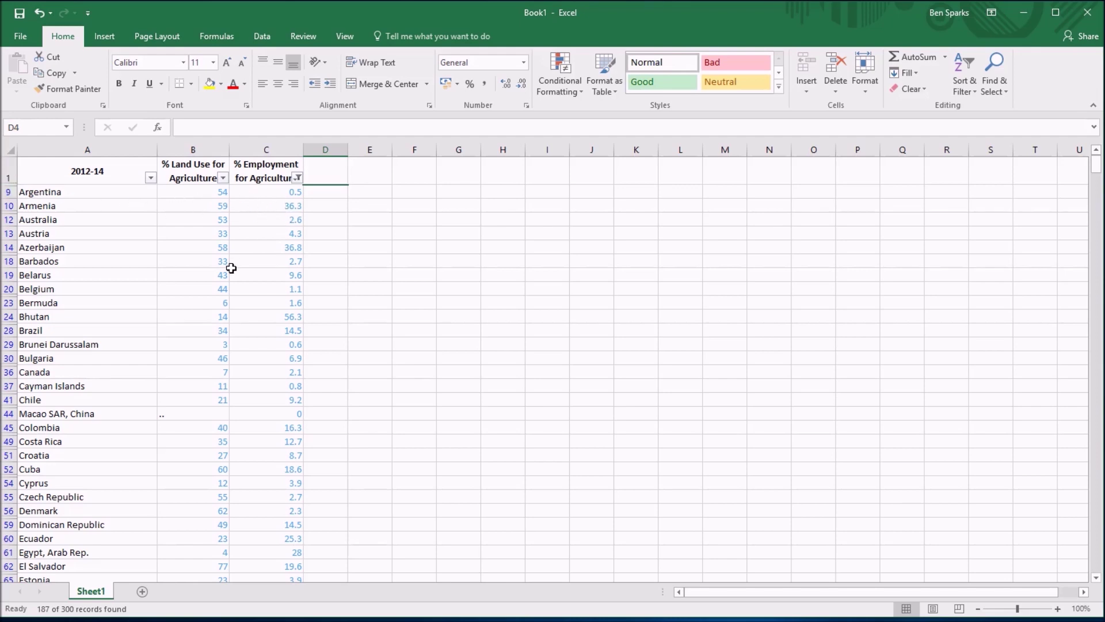
{"action": "left_click", "coordinate": [195, 415]}
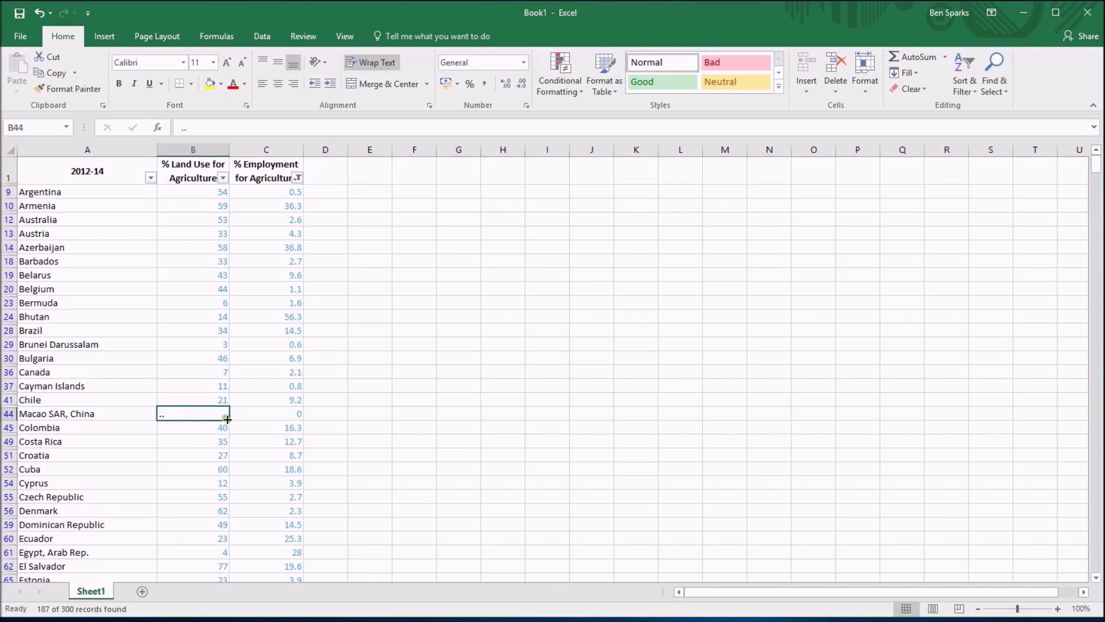
Uncheck '..' in the % Land Use filter, hiding Macao and leaving 185 of 300 records.
{"action": "left_click", "coordinate": [223, 178]}
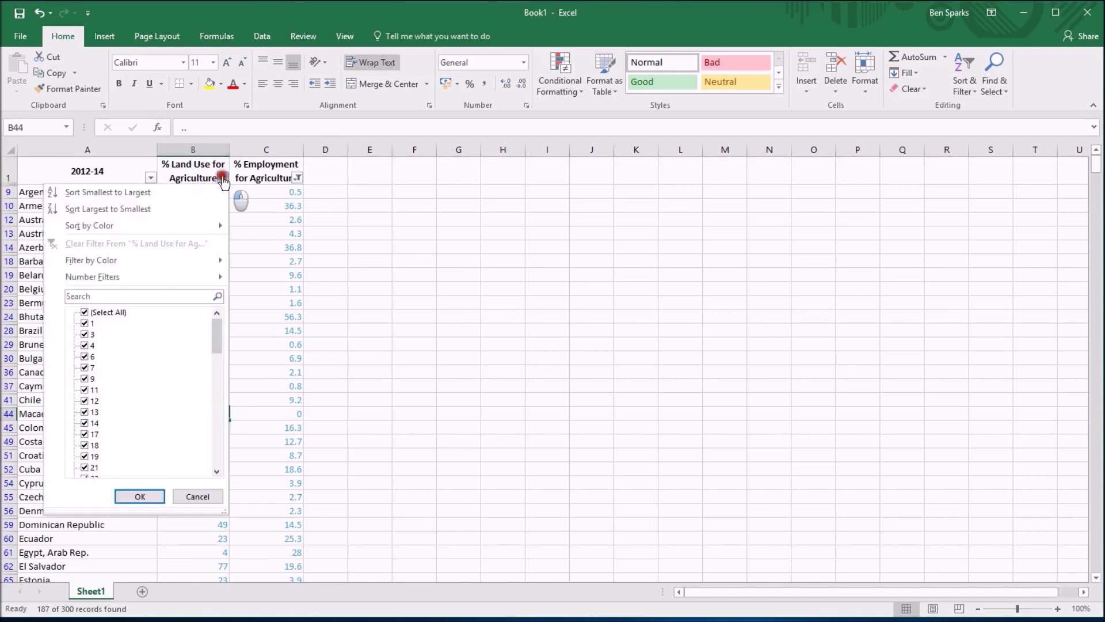
{"action": "left_click_drag", "start_coordinate": [216, 327], "coordinate": [210, 452]}
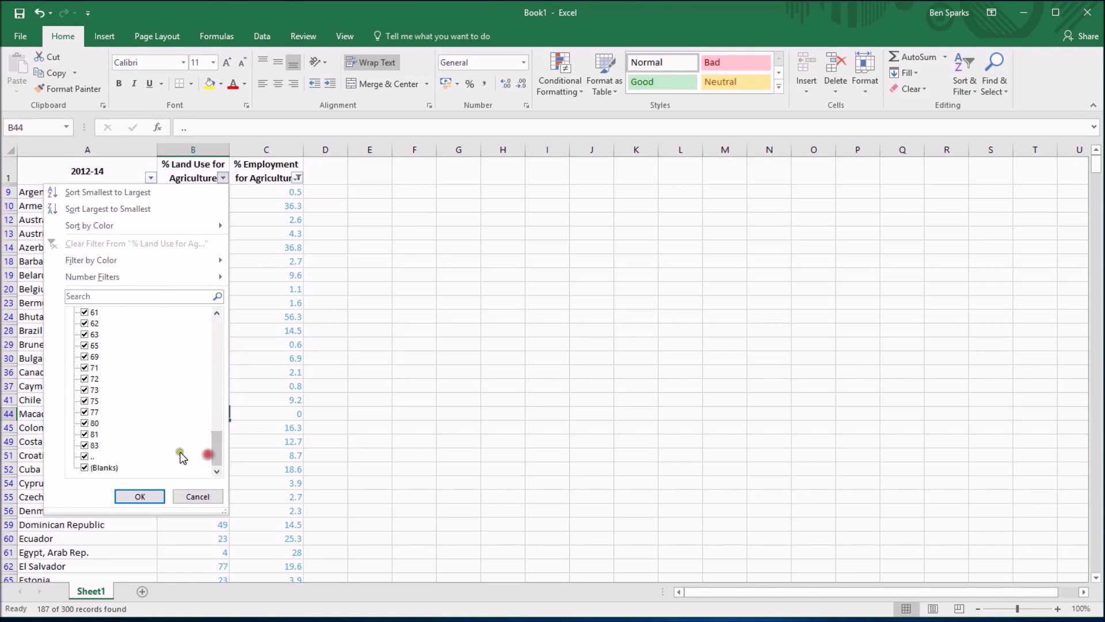
{"action": "left_click", "coordinate": [85, 457]}
{"action": "left_click", "coordinate": [138, 496]}
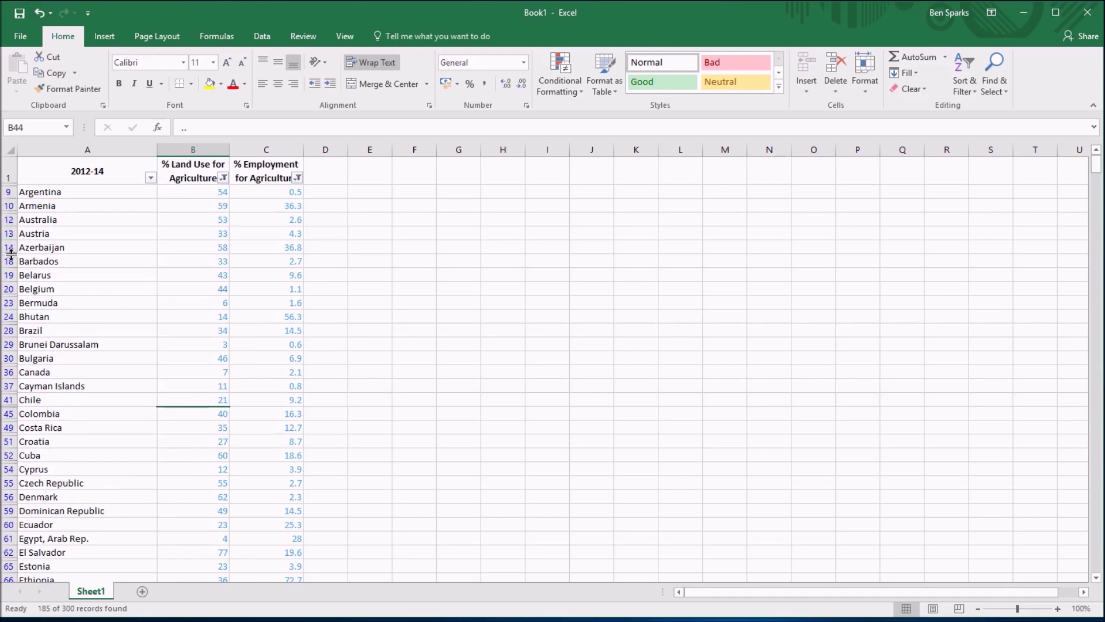
{"action": "left_click", "coordinate": [206, 247]}
Delete the notes and 'About the Data' text below the table down to row 300.
{"action": "left_click_drag", "start_coordinate": [201, 192], "coordinate": [274, 261]}
{"action": "scroll", "coordinate": [281, 320], "scroll_direction": "down", "scroll_amount": 2}
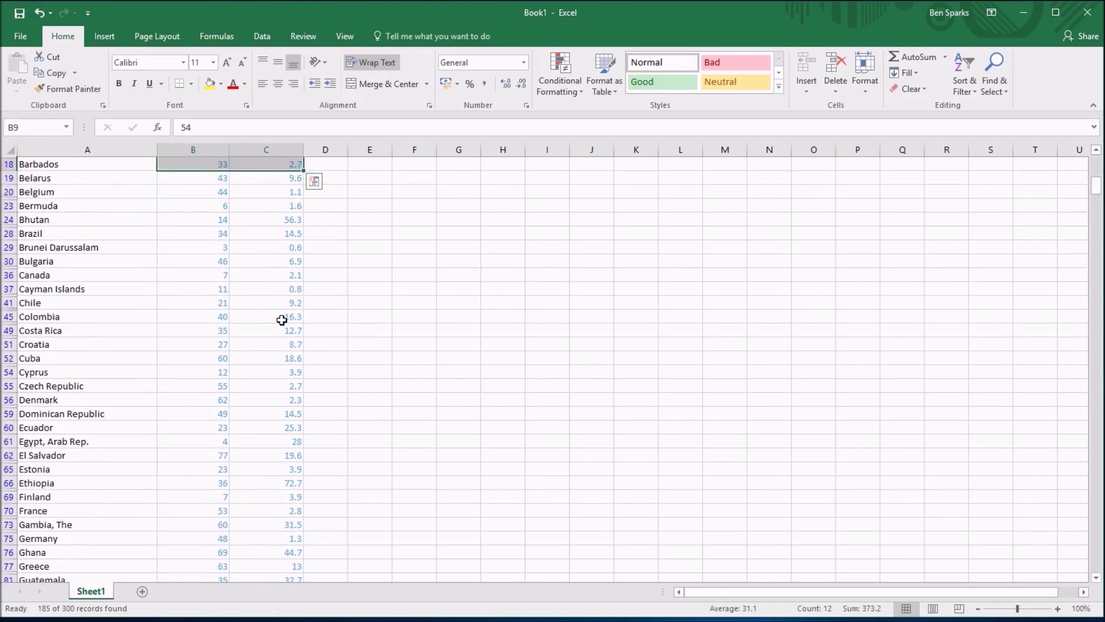
{"action": "scroll", "coordinate": [282, 320], "scroll_direction": "down", "scroll_amount": 18}
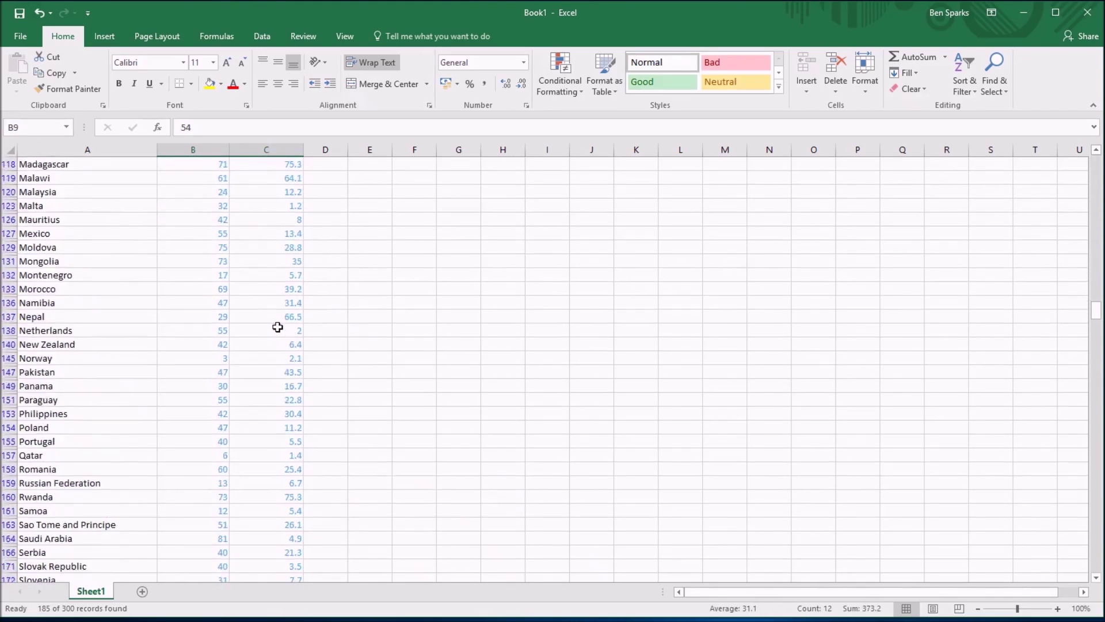
{"action": "scroll", "coordinate": [278, 329], "scroll_direction": "down", "scroll_amount": 13}
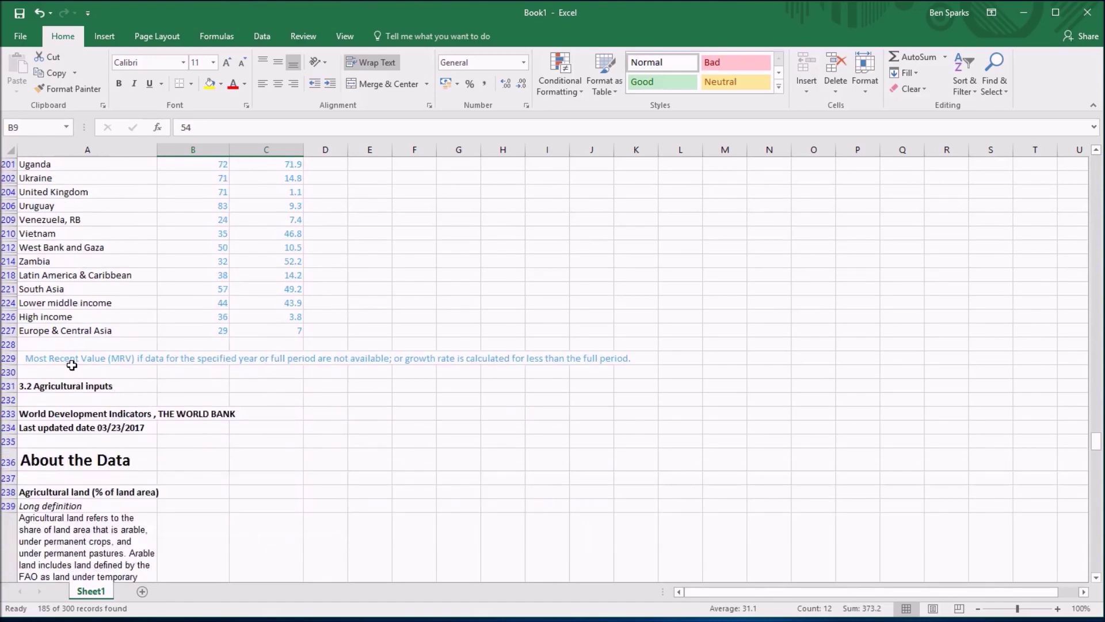
{"action": "scroll", "coordinate": [77, 358], "scroll_direction": "down", "scroll_amount": 2}
{"action": "left_click_drag", "start_coordinate": [78, 333], "coordinate": [117, 550]}
{"action": "key", "text": "Delete"}
{"action": "left_click_drag", "start_coordinate": [30, 316], "coordinate": [348, 440]}
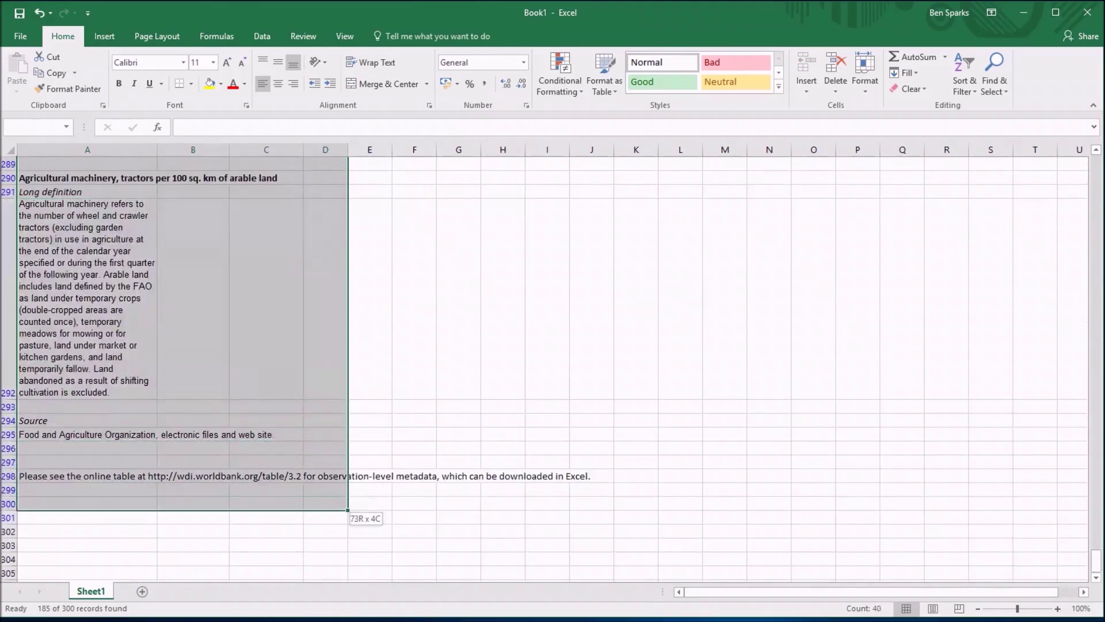
{"action": "left_click_drag", "start_coordinate": [347, 510], "coordinate": [348, 510]}
{"action": "key", "text": "Delete"}
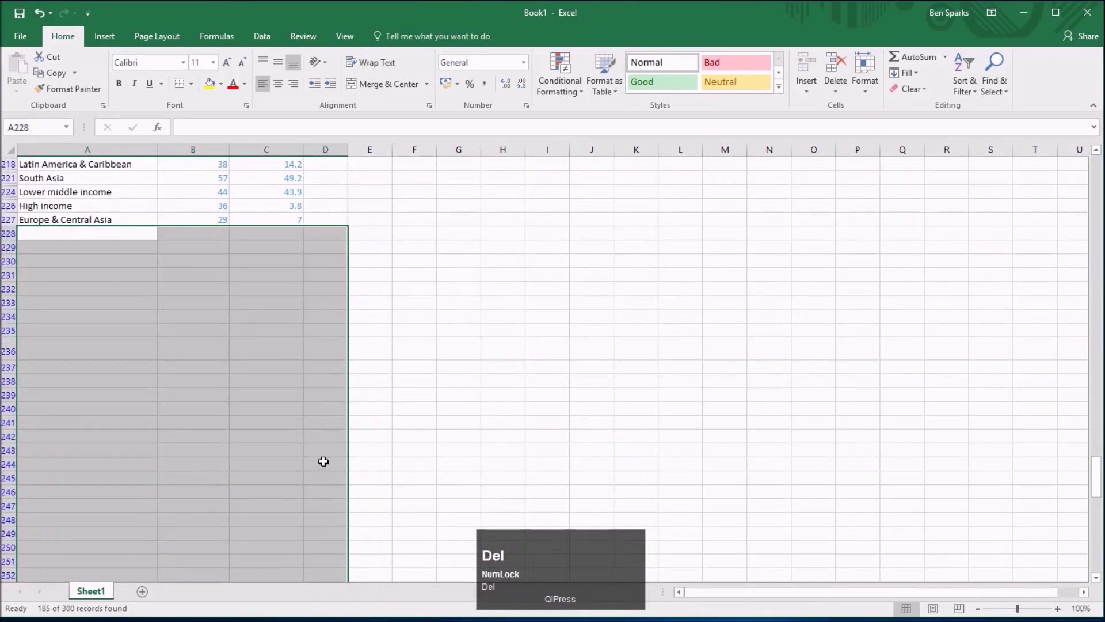
Scroll back to the top of the table at the first land-use value.
{"action": "scroll", "coordinate": [323, 461], "scroll_direction": "up", "scroll_amount": 20}
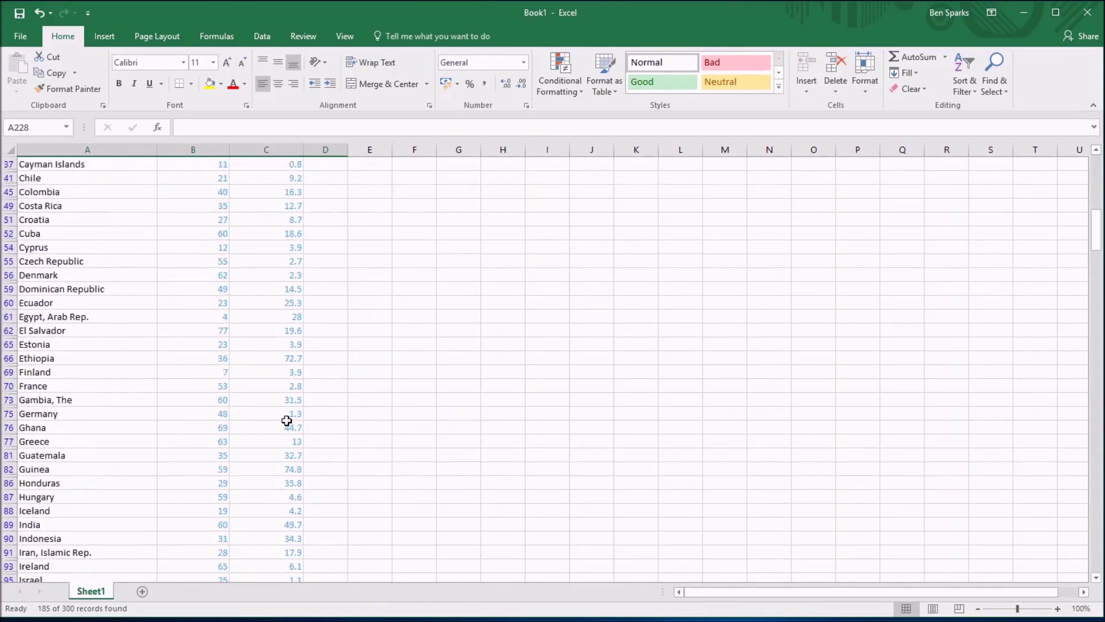
{"action": "scroll", "coordinate": [287, 420], "scroll_direction": "up", "scroll_amount": 6}
{"action": "left_click", "coordinate": [263, 415]}
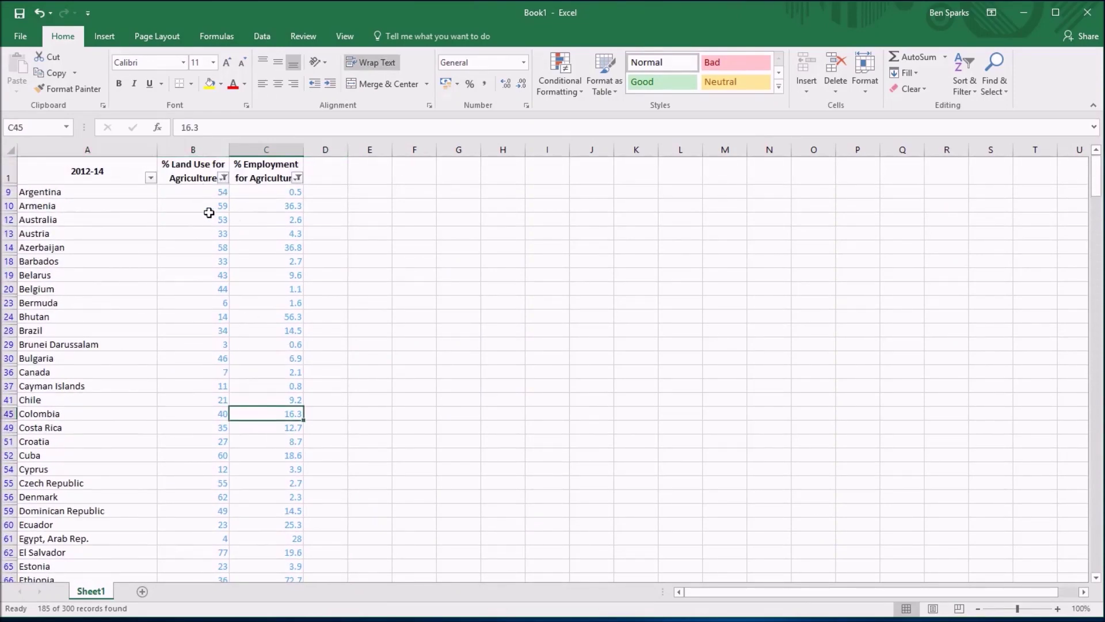
{"action": "left_click", "coordinate": [235, 247]}
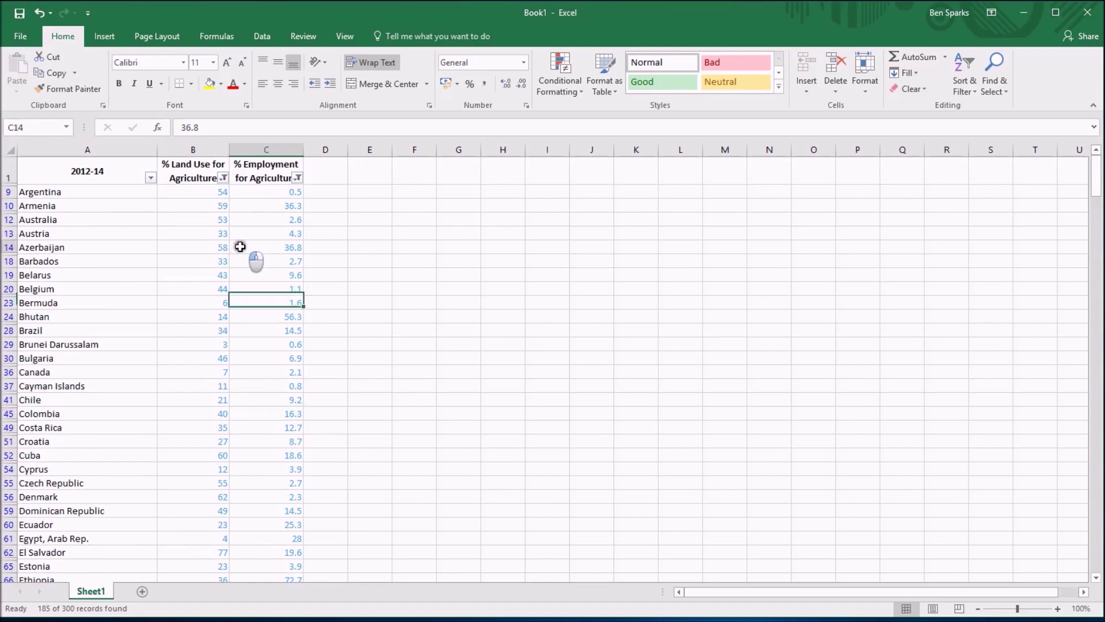
{"action": "left_click", "coordinate": [206, 195]}
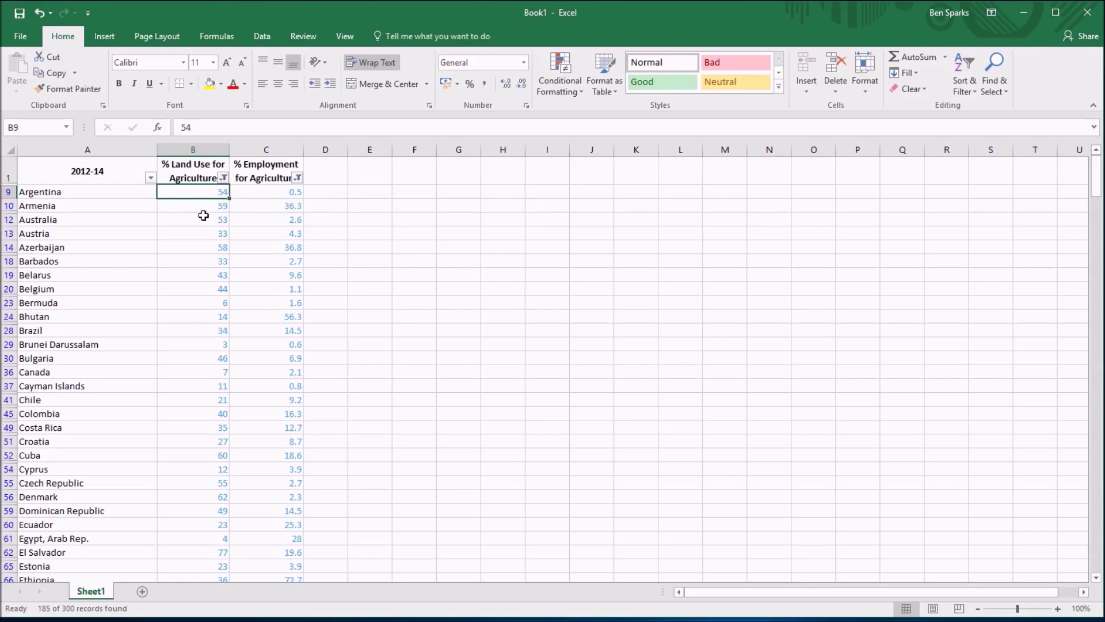
{"action": "left_click", "coordinate": [222, 177]}
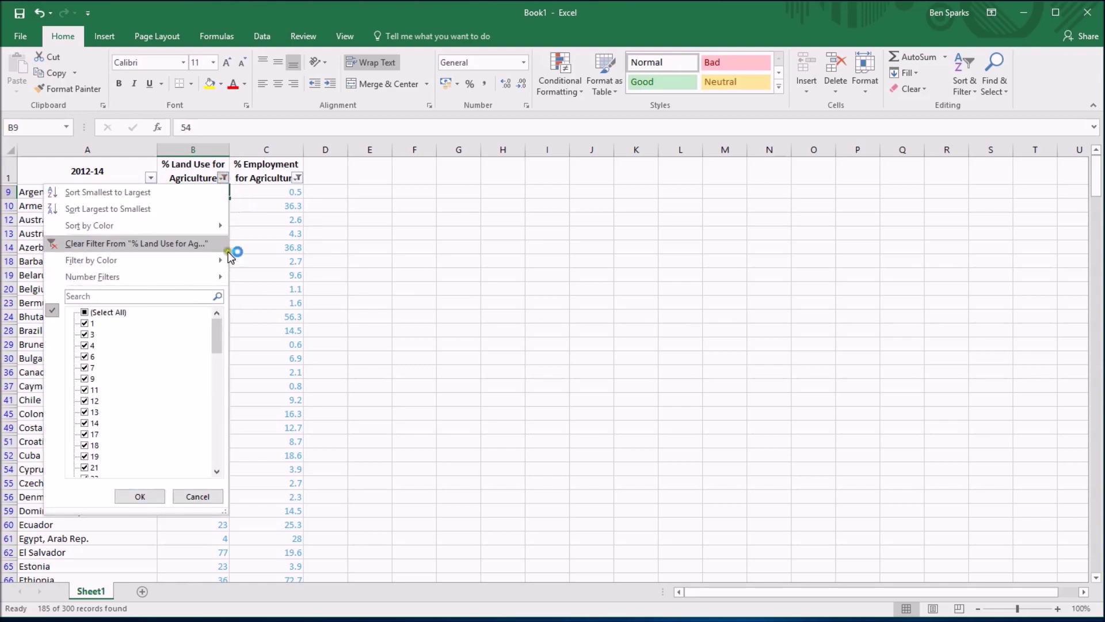
{"action": "left_click", "coordinate": [84, 313]}
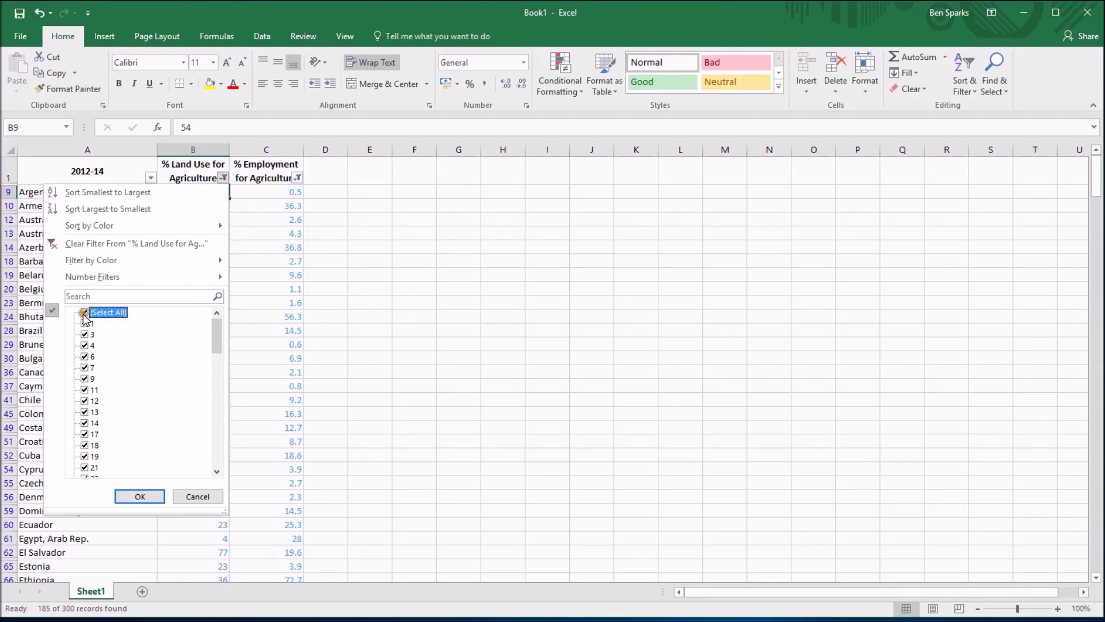
{"action": "left_click_drag", "start_coordinate": [217, 337], "coordinate": [219, 449]}
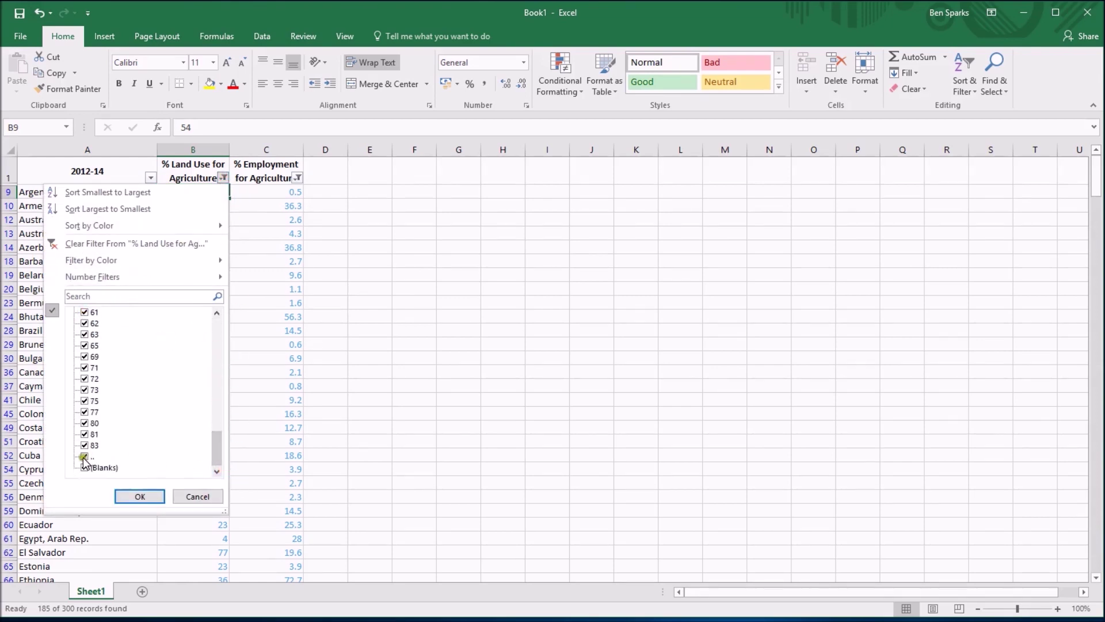
{"action": "left_click", "coordinate": [138, 496]}
{"action": "left_click", "coordinate": [191, 414]}
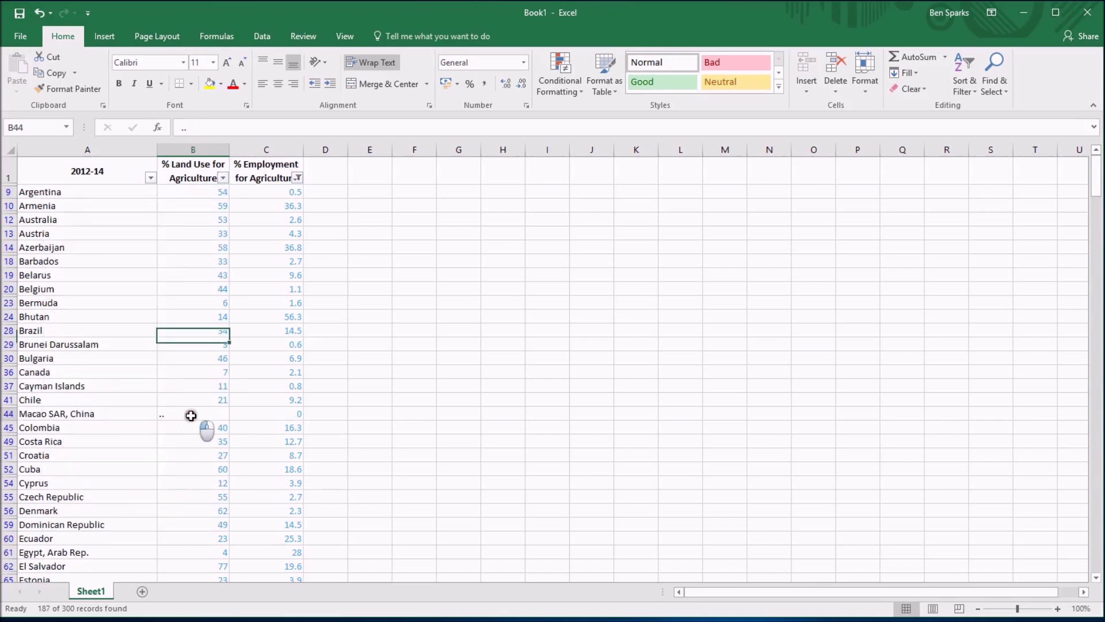
{"action": "left_click", "coordinate": [222, 178]}
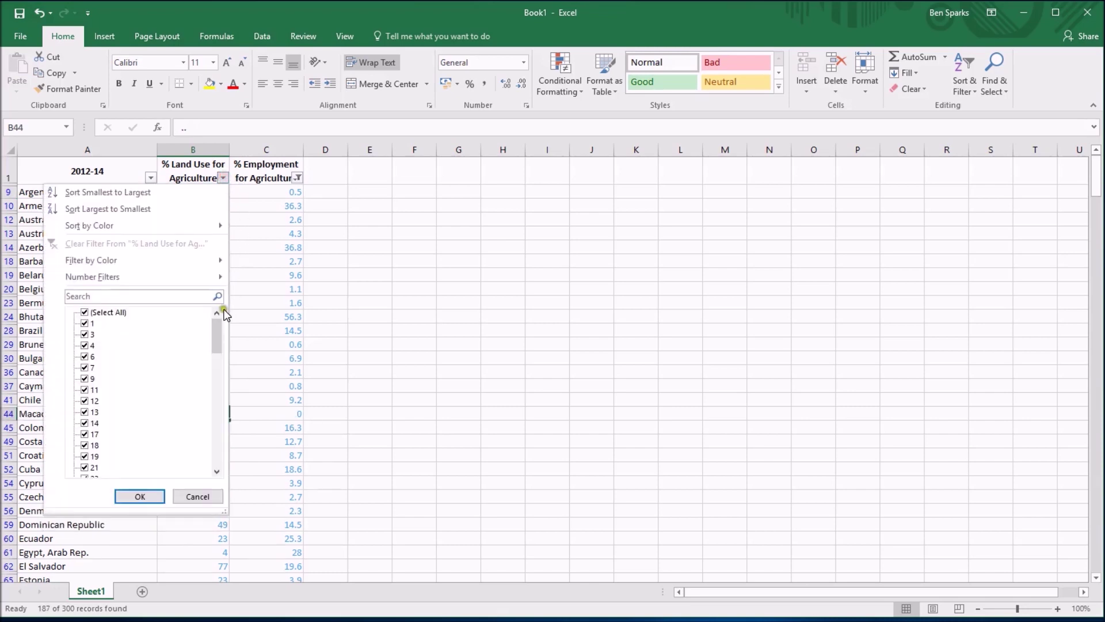
{"action": "left_click_drag", "start_coordinate": [224, 310], "coordinate": [221, 447]}
{"action": "left_click", "coordinate": [85, 455]}
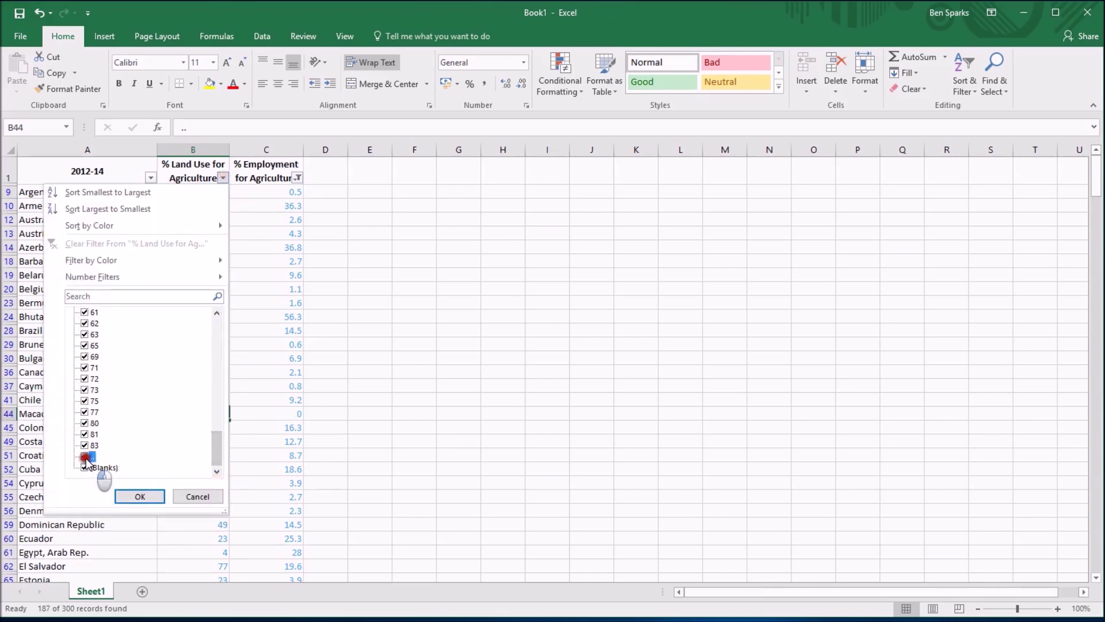
{"action": "left_click", "coordinate": [140, 496]}
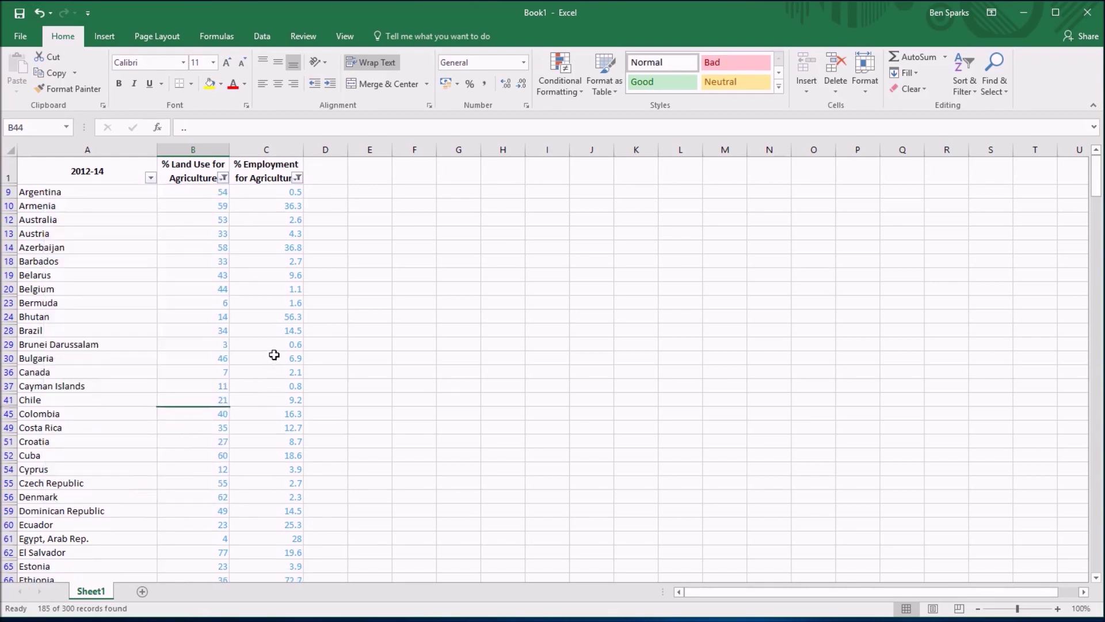
{"action": "left_click_drag", "start_coordinate": [112, 150], "coordinate": [267, 163]}
Copy the three filtered data columns and paste them into a new Sheet2.
{"action": "key", "text": "ctrl+c"}
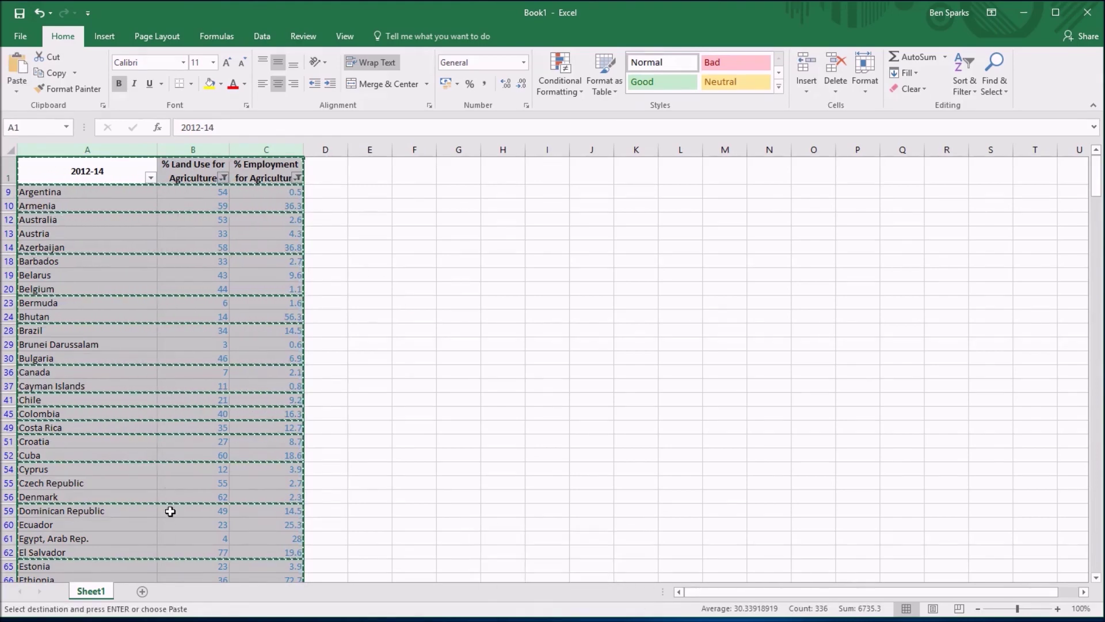
{"action": "left_click", "coordinate": [141, 592]}
{"action": "key", "text": "ctrl+v"}
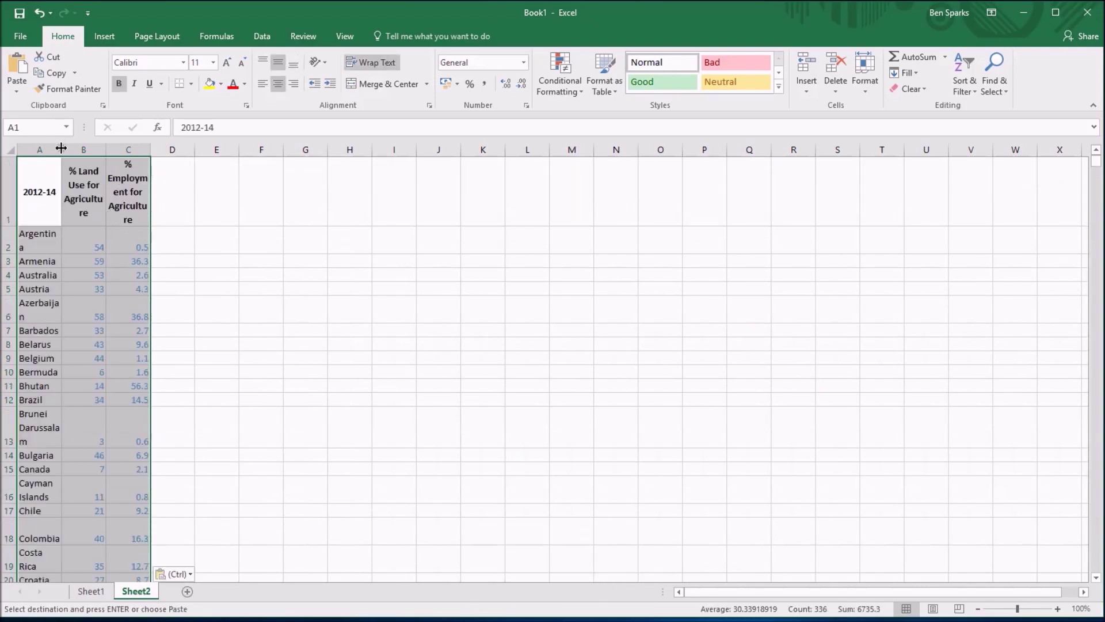
Turn off Wrap Text on columns A–C and auto-fit their widths to the headings.
{"action": "left_click", "coordinate": [48, 148]}
{"action": "left_click_drag", "start_coordinate": [49, 148], "coordinate": [104, 149]}
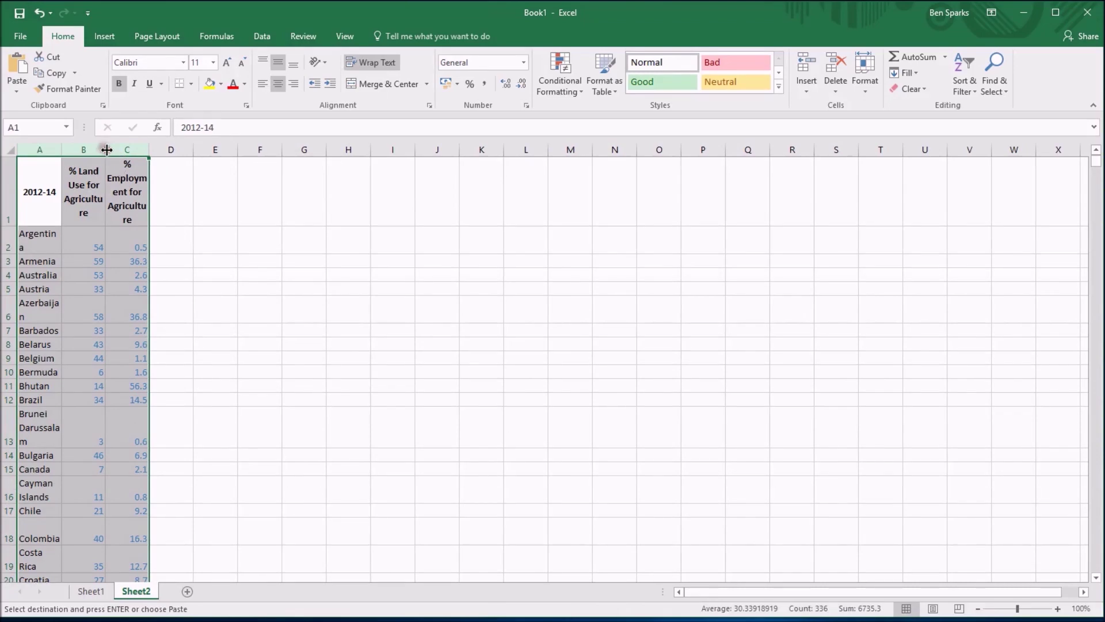
{"action": "left_click", "coordinate": [361, 64]}
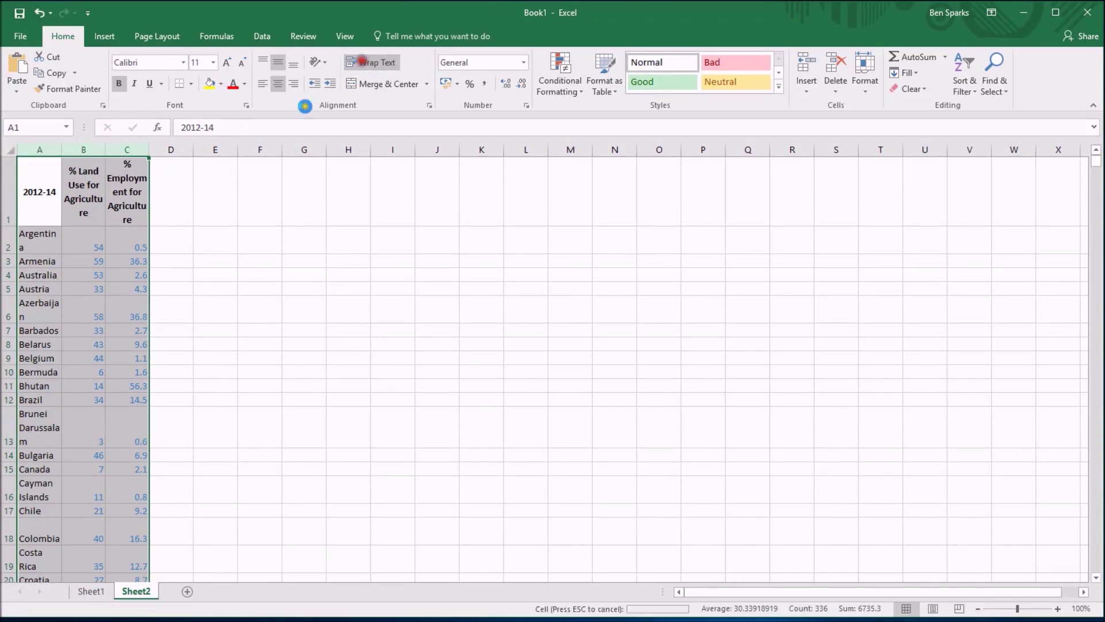
{"action": "double_click", "coordinate": [61, 149]}
{"action": "left_click", "coordinate": [230, 248]}
{"action": "left_click", "coordinate": [10, 177]}
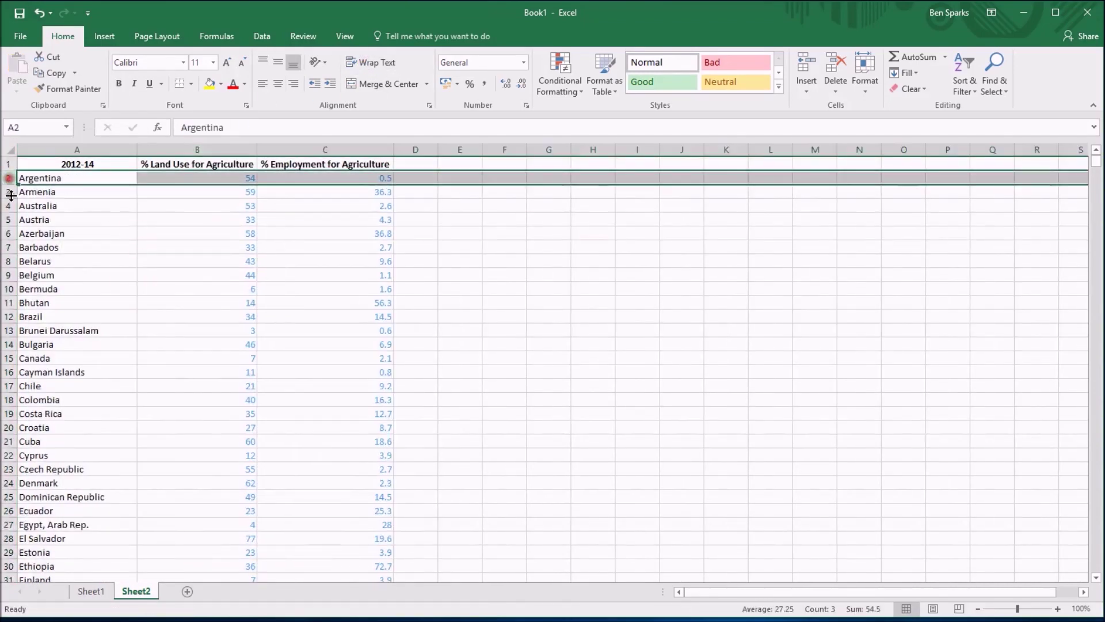
{"action": "left_click", "coordinate": [12, 193]}
{"action": "left_click", "coordinate": [230, 248]}
{"action": "scroll", "coordinate": [299, 321], "scroll_direction": "down", "scroll_amount": 20}
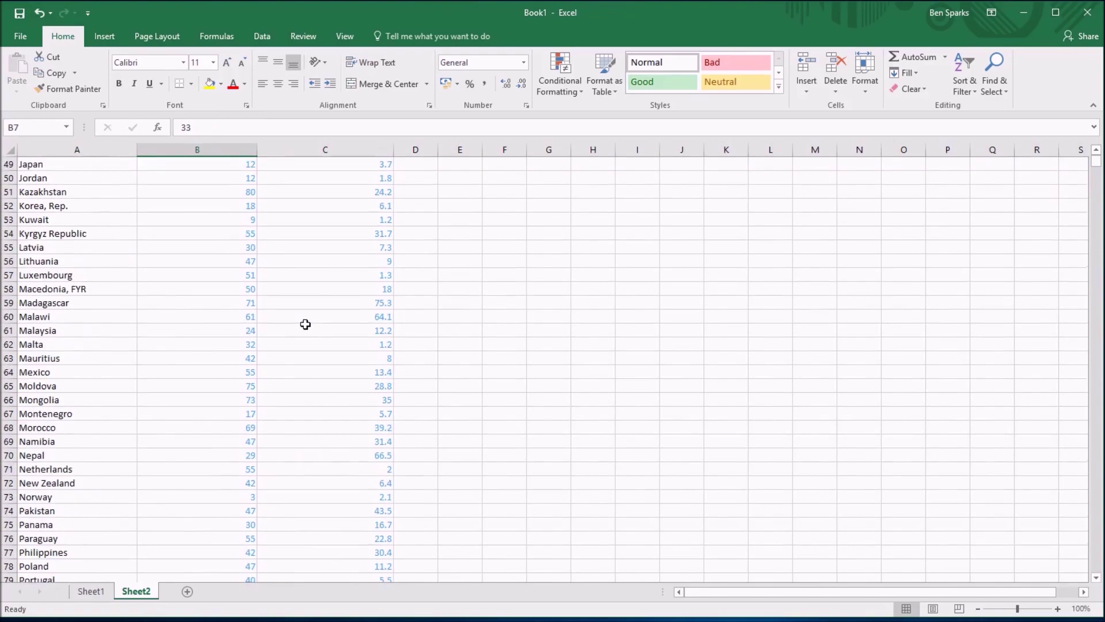
{"action": "scroll", "coordinate": [306, 326], "scroll_direction": "down", "scroll_amount": 7}
{"action": "scroll", "coordinate": [302, 325], "scroll_direction": "up", "scroll_amount": 20}
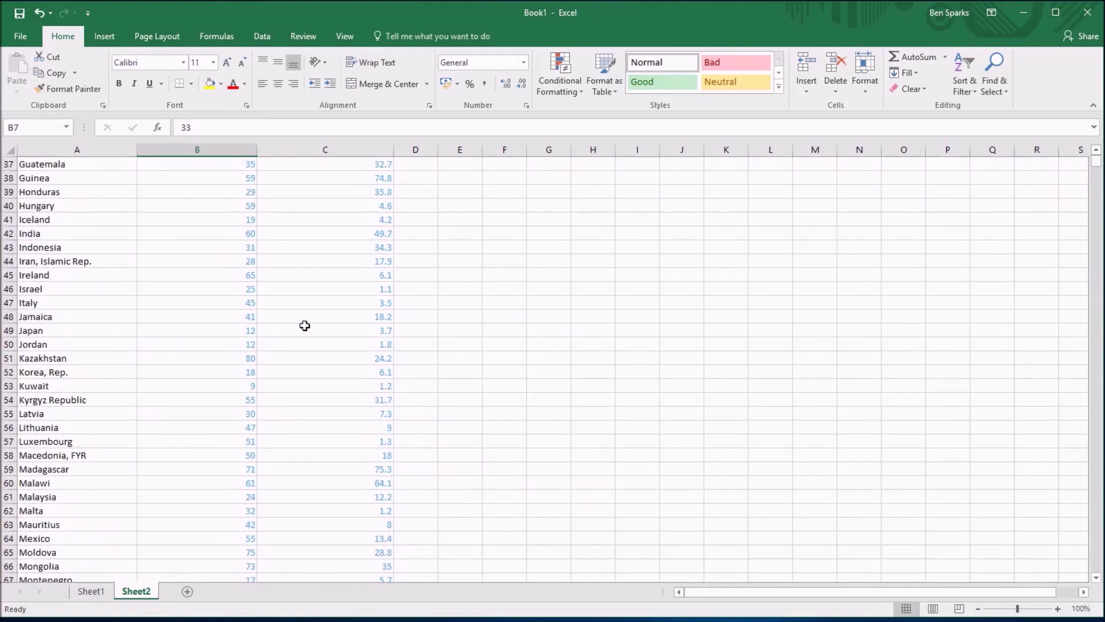
{"action": "scroll", "coordinate": [300, 326], "scroll_direction": "up", "scroll_amount": 1}
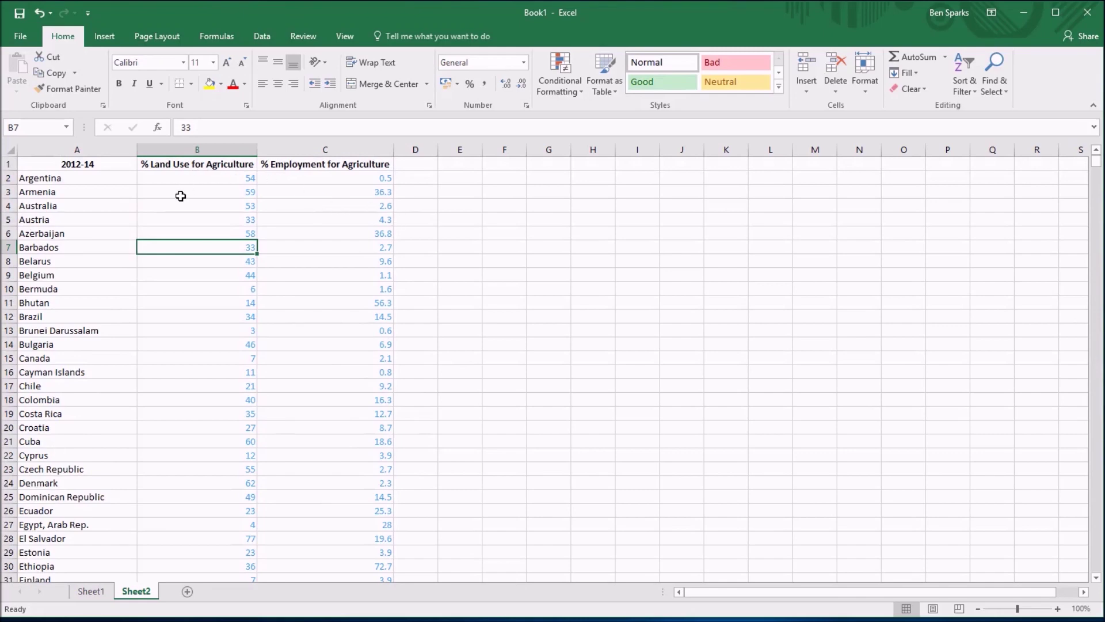
{"action": "left_click_drag", "start_coordinate": [198, 150], "coordinate": [308, 151]}
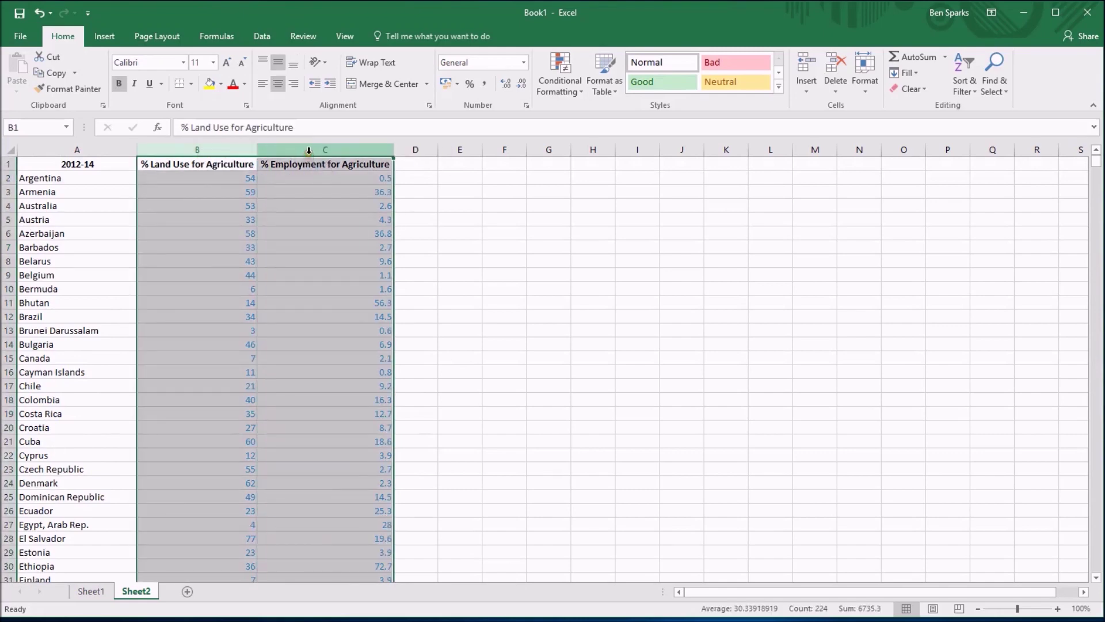
Insert a plain scatter chart of columns B:C, delete its title, and place it over columns G–N.
{"action": "left_click", "coordinate": [104, 36]}
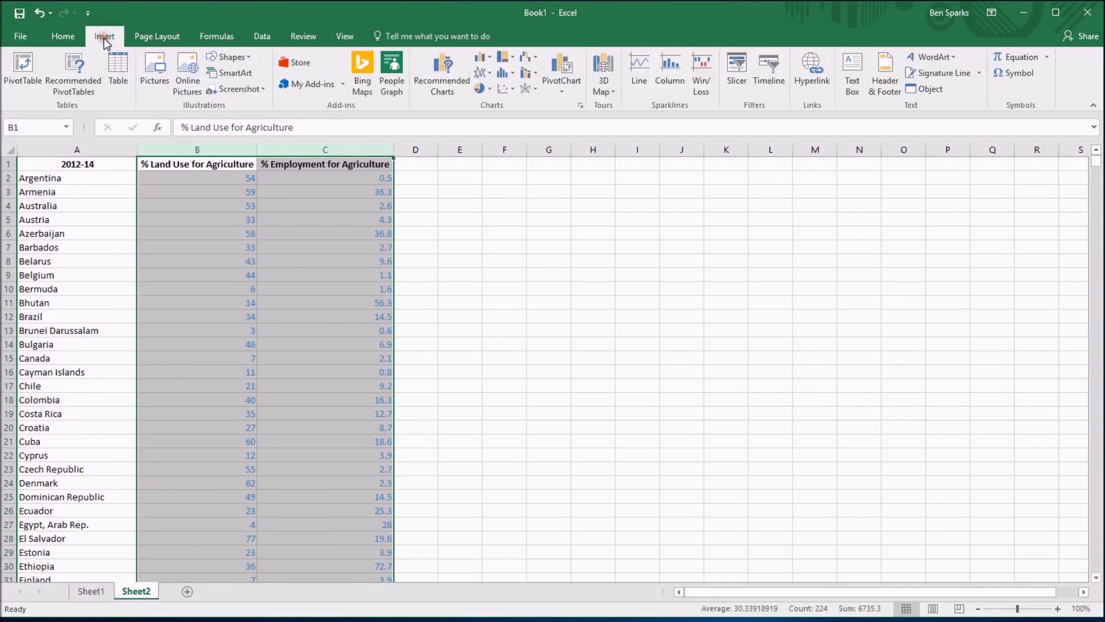
{"action": "left_click", "coordinate": [507, 88]}
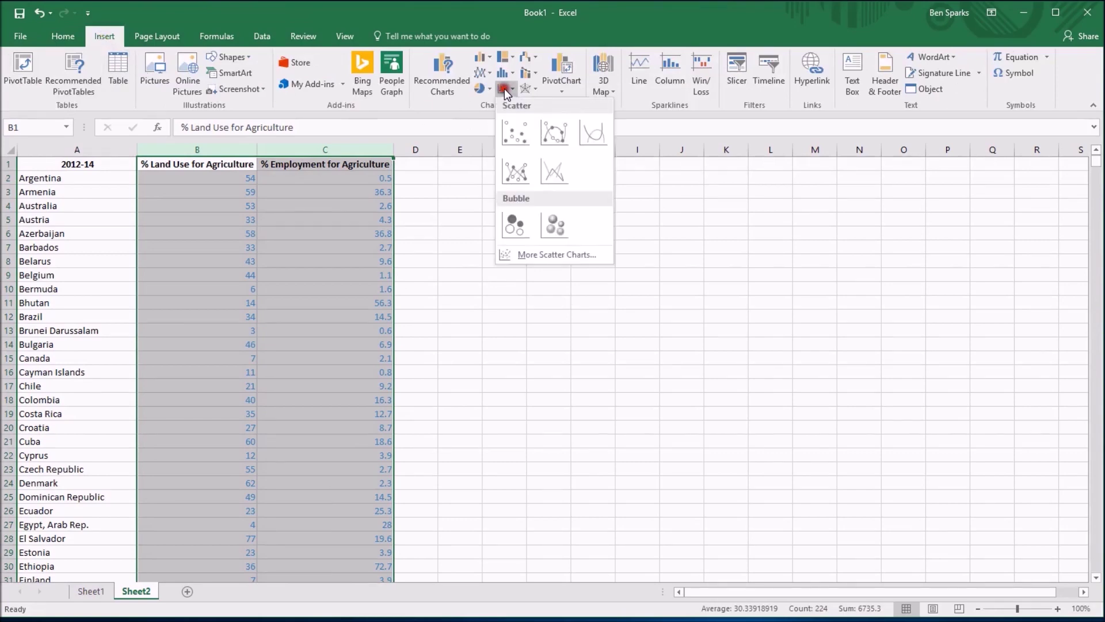
{"action": "left_click", "coordinate": [512, 130]}
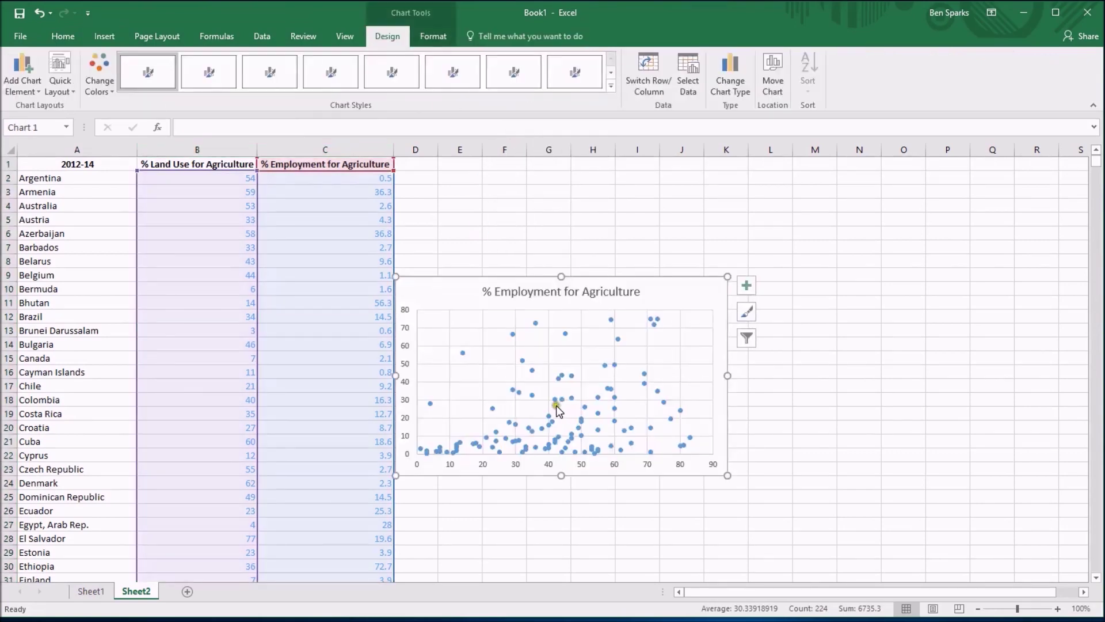
{"action": "left_click_drag", "start_coordinate": [450, 296], "coordinate": [486, 274]}
{"action": "left_click", "coordinate": [562, 275]}
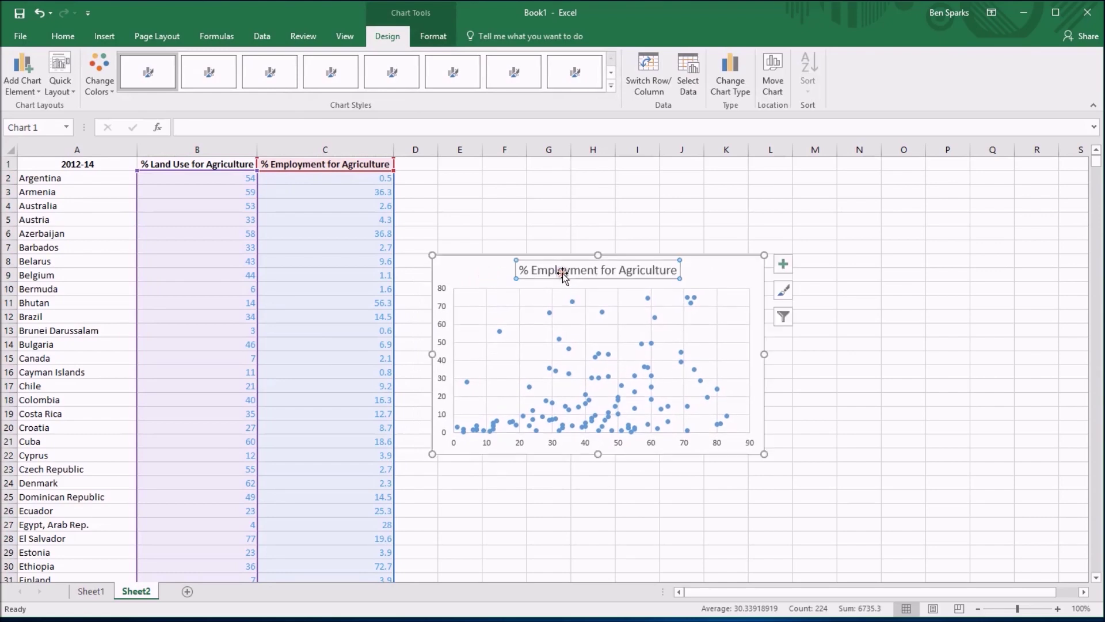
{"action": "key", "text": "Delete"}
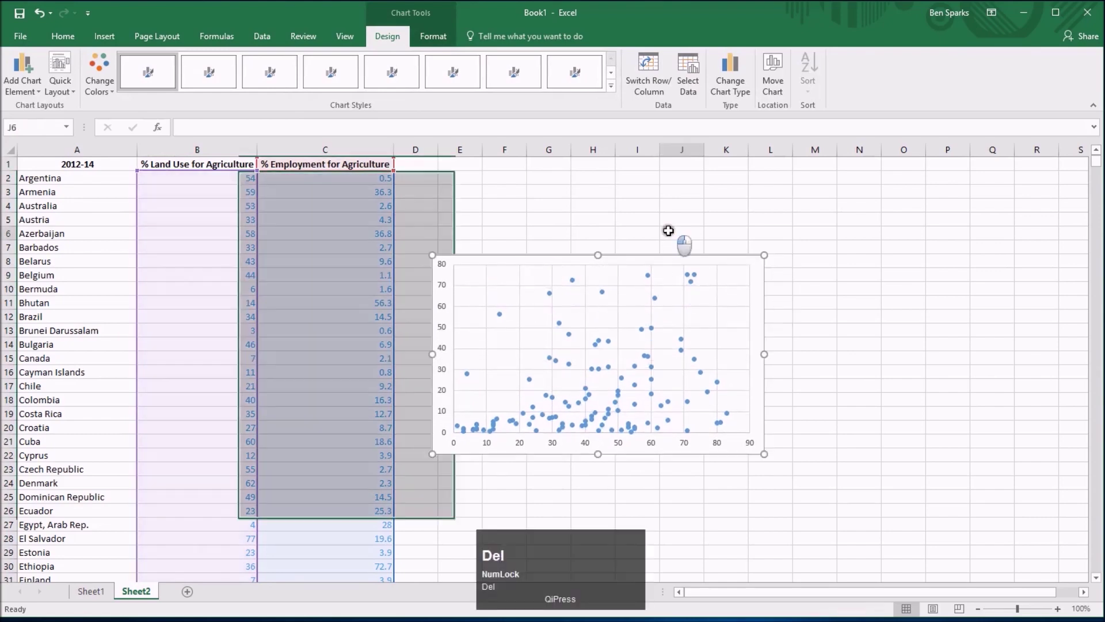
{"action": "left_click", "coordinate": [669, 232]}
{"action": "left_click_drag", "start_coordinate": [752, 267], "coordinate": [869, 182]}
{"action": "left_click", "coordinate": [485, 254]}
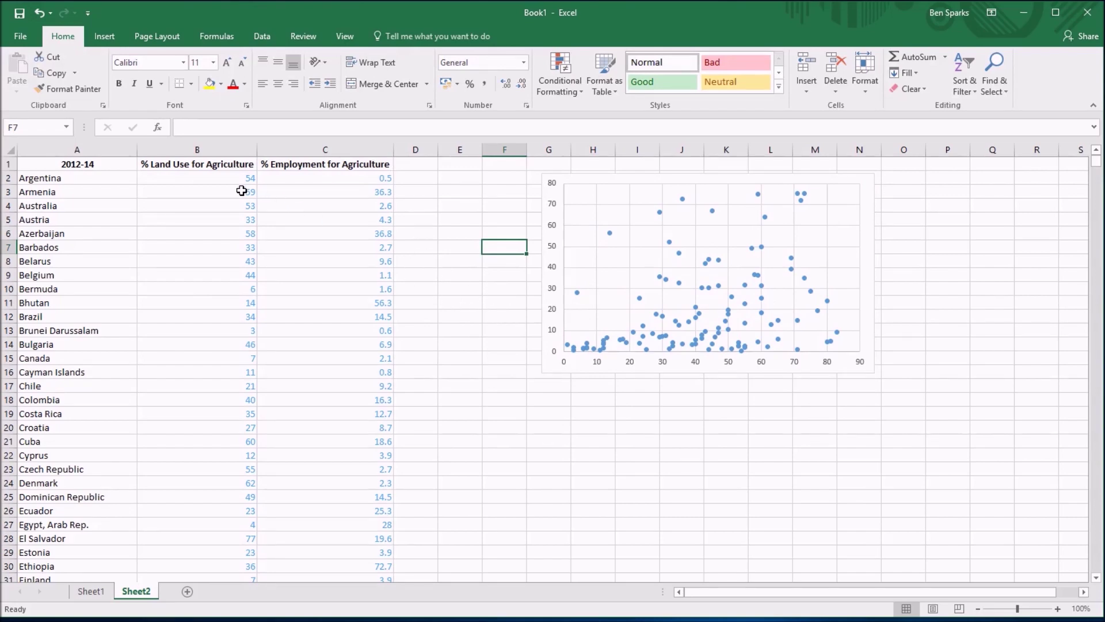
Check Argentina's and Armenia's values in B2:C3, then select cell D3.
{"action": "left_click_drag", "start_coordinate": [244, 178], "coordinate": [301, 182]}
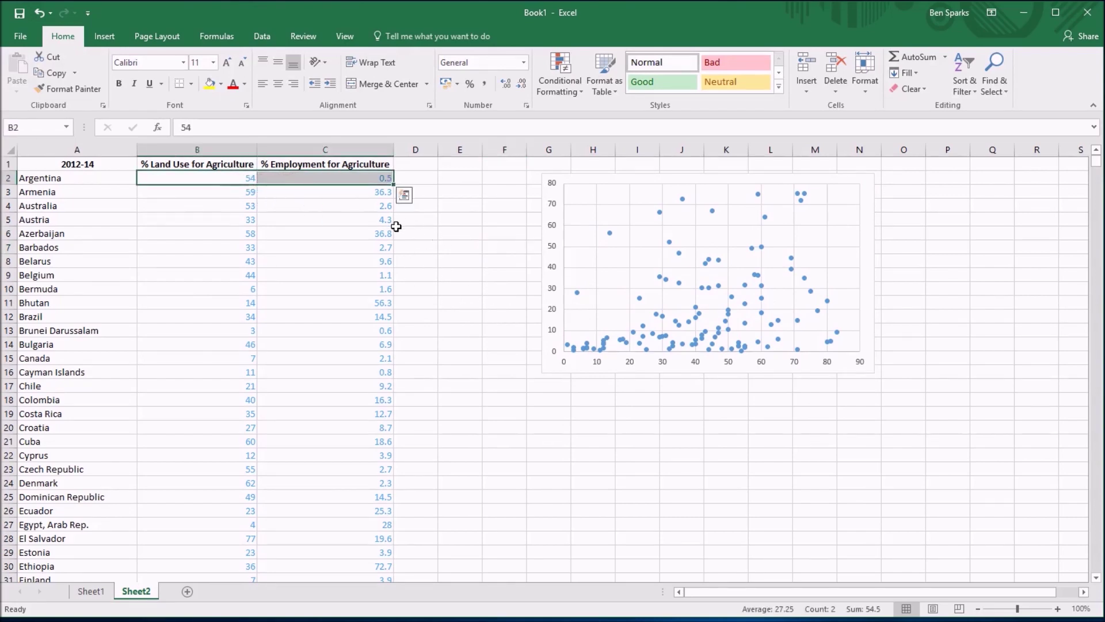
{"action": "mouse_move", "coordinate": [742, 351]}
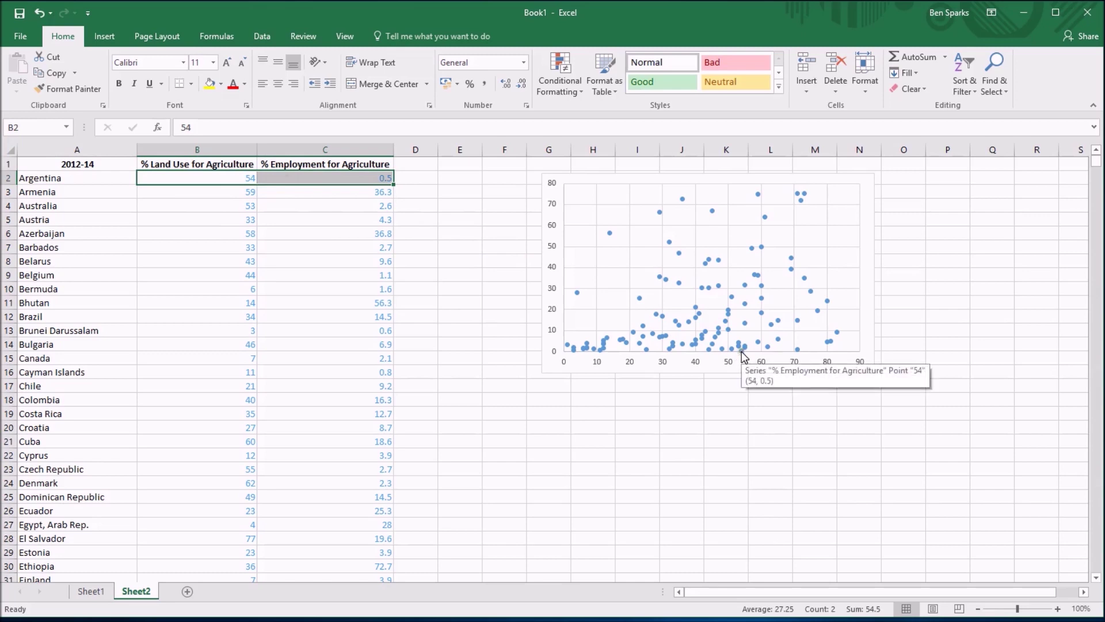
{"action": "left_click_drag", "start_coordinate": [244, 193], "coordinate": [293, 195]}
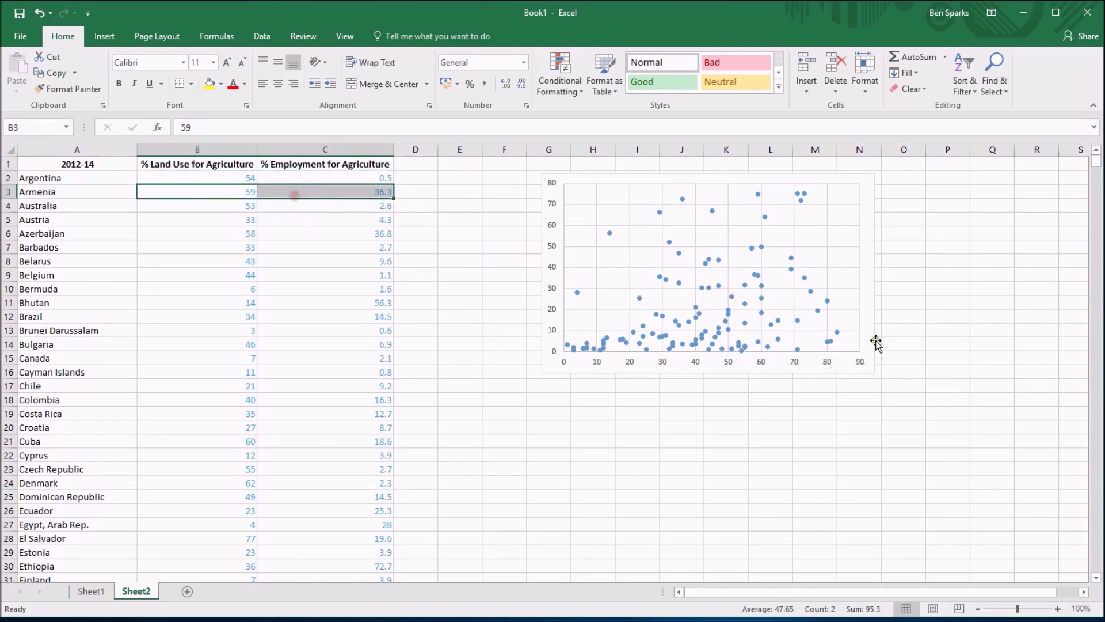
{"action": "left_click", "coordinate": [651, 416]}
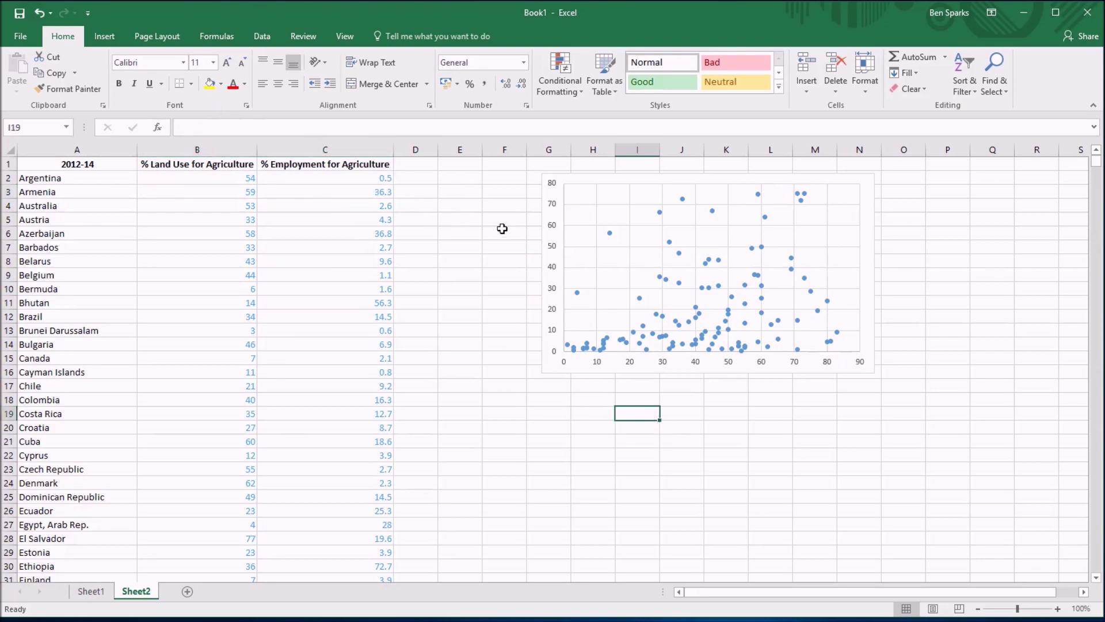
{"action": "left_click", "coordinate": [428, 193]}
Enter =CORREL(B:B,C:C) in D3, returning a correlation of 0.322347.
{"action": "type", "text": "="}
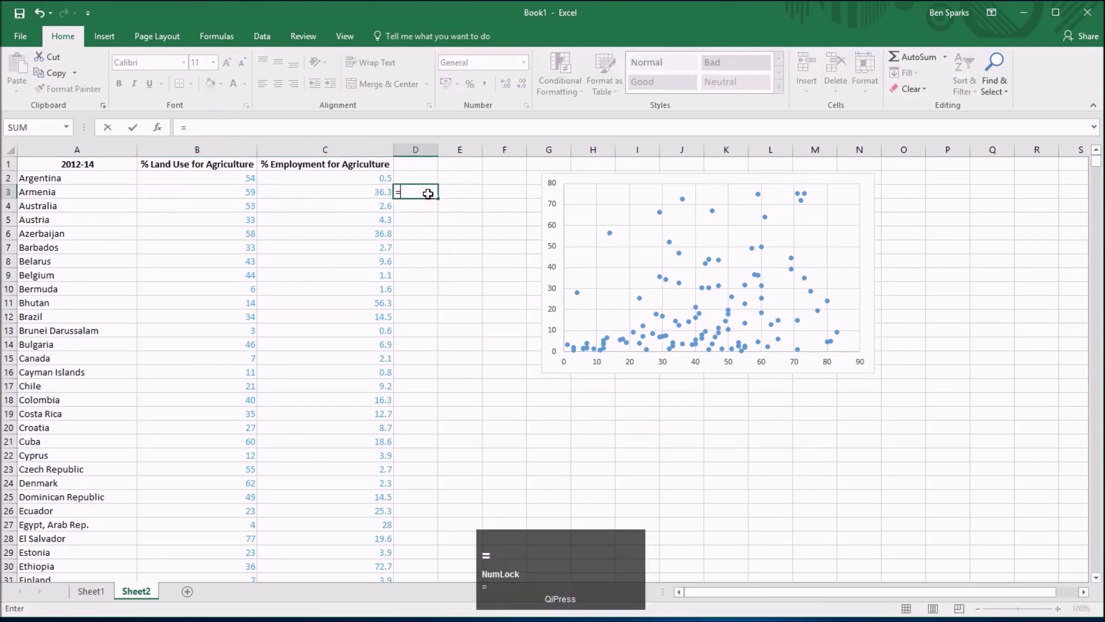
{"action": "type", "text": "corr"}
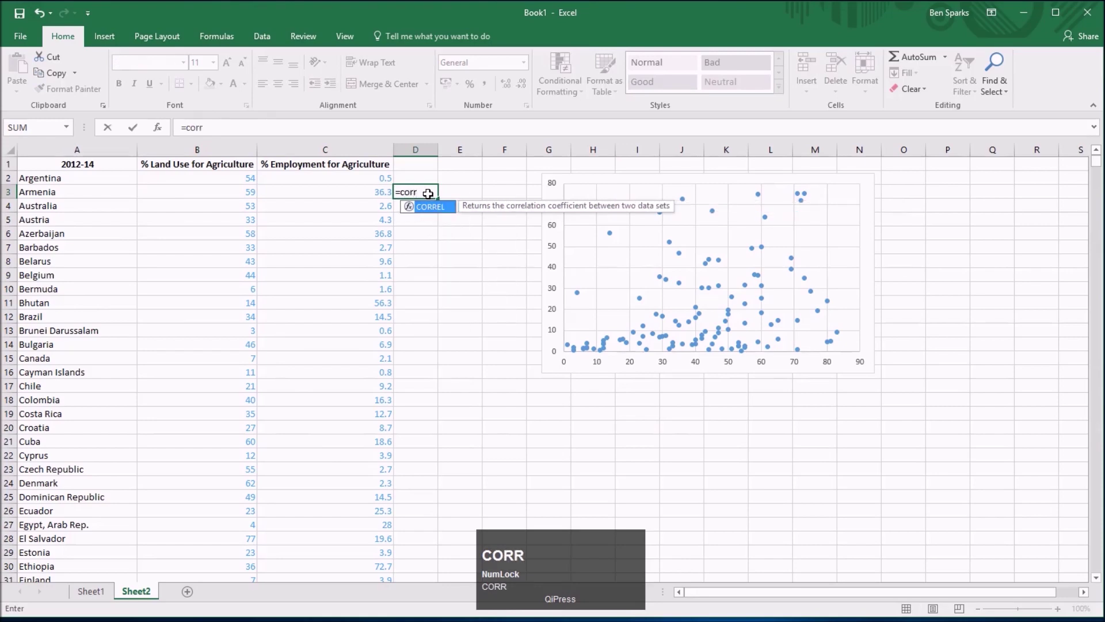
{"action": "key", "text": "Tab"}
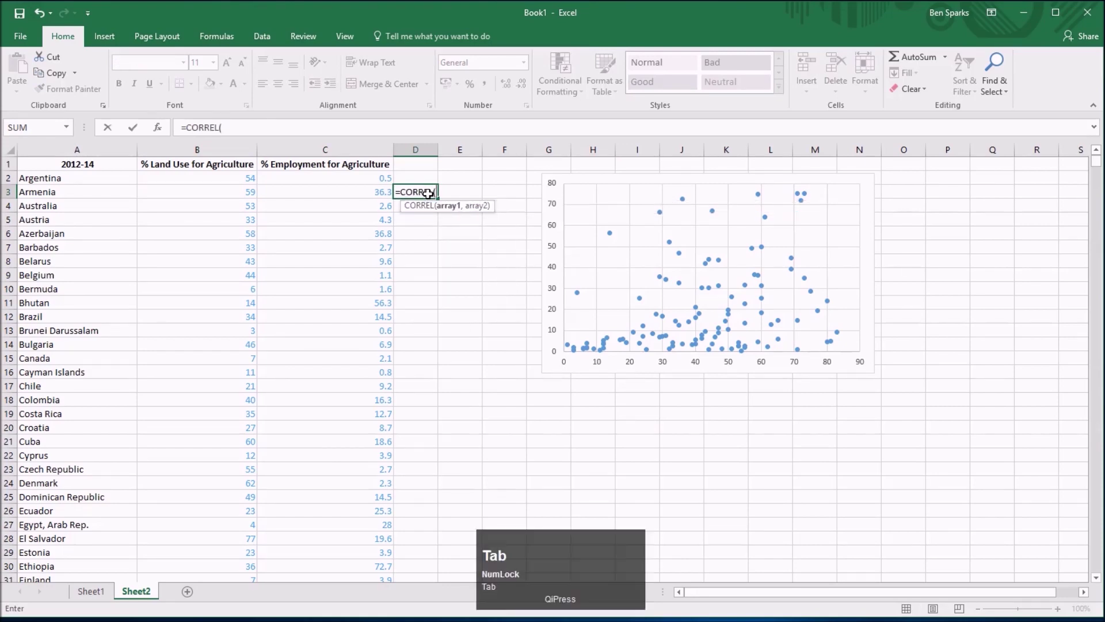
{"action": "left_click", "coordinate": [205, 151]}
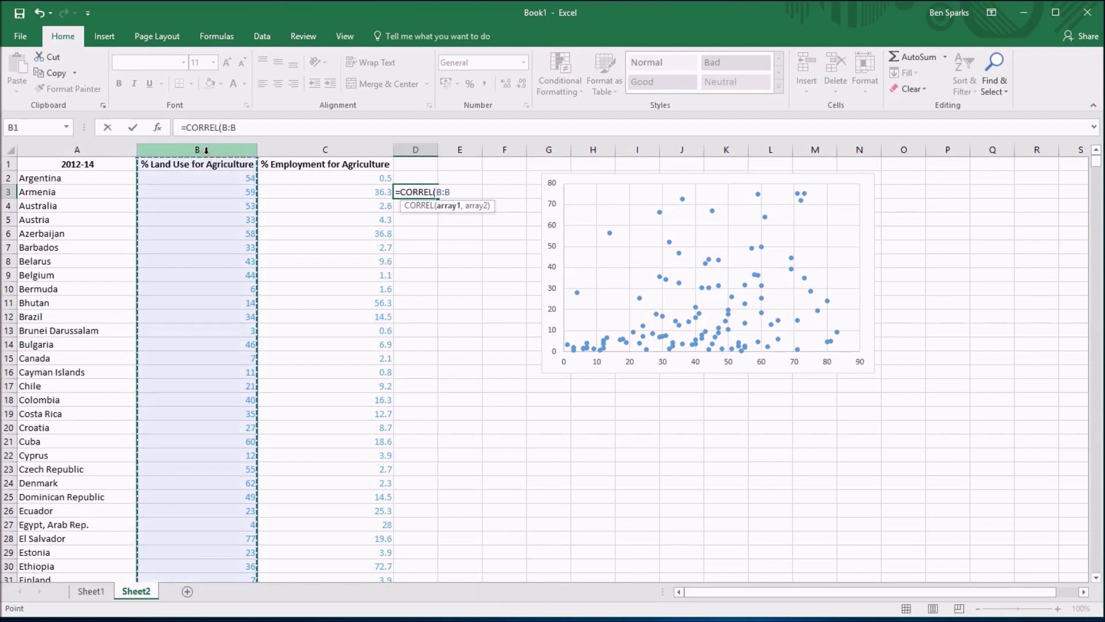
{"action": "type", "text": ","}
{"action": "left_click", "coordinate": [309, 149]}
{"action": "type", "text": ")"}
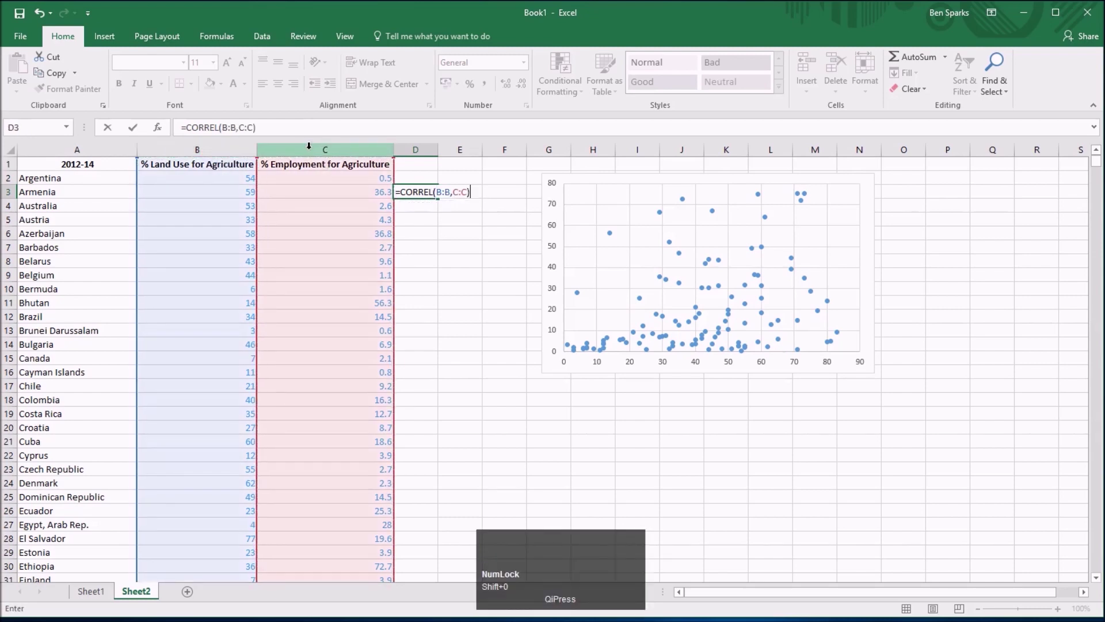
{"action": "key", "text": "Return"}
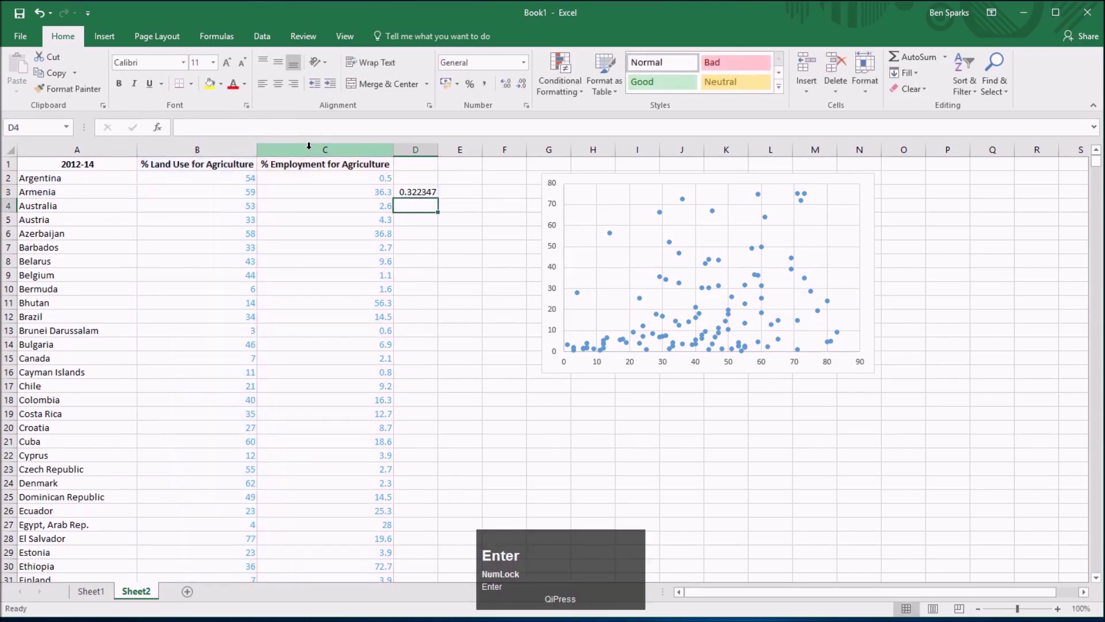